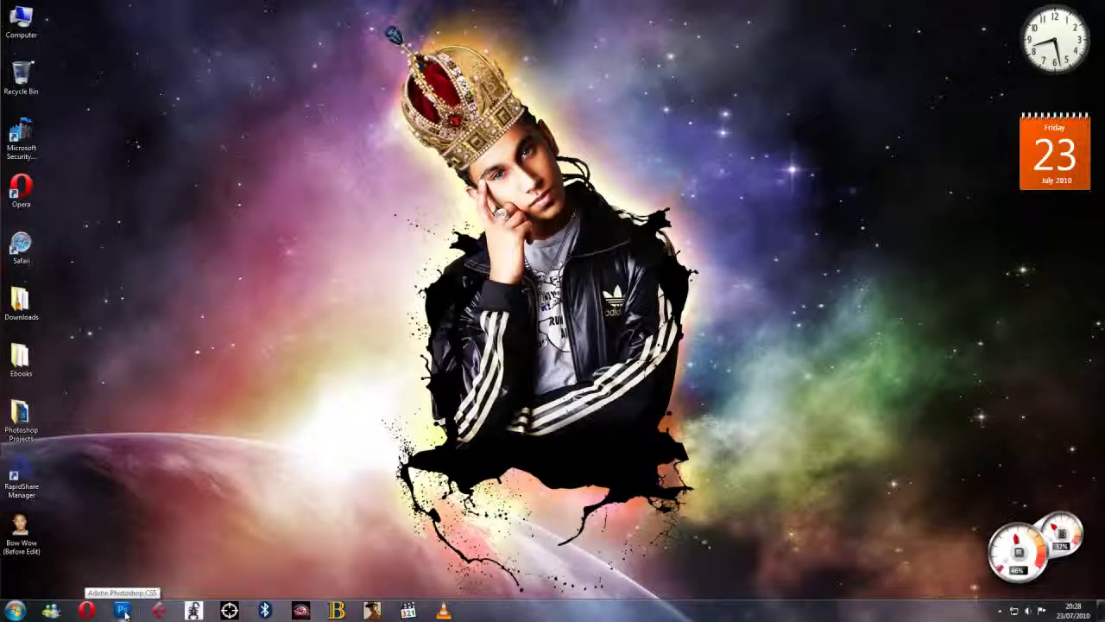
- Launch Adobe Photoshop CS5 from its Windows taskbar icon
click(125, 611)
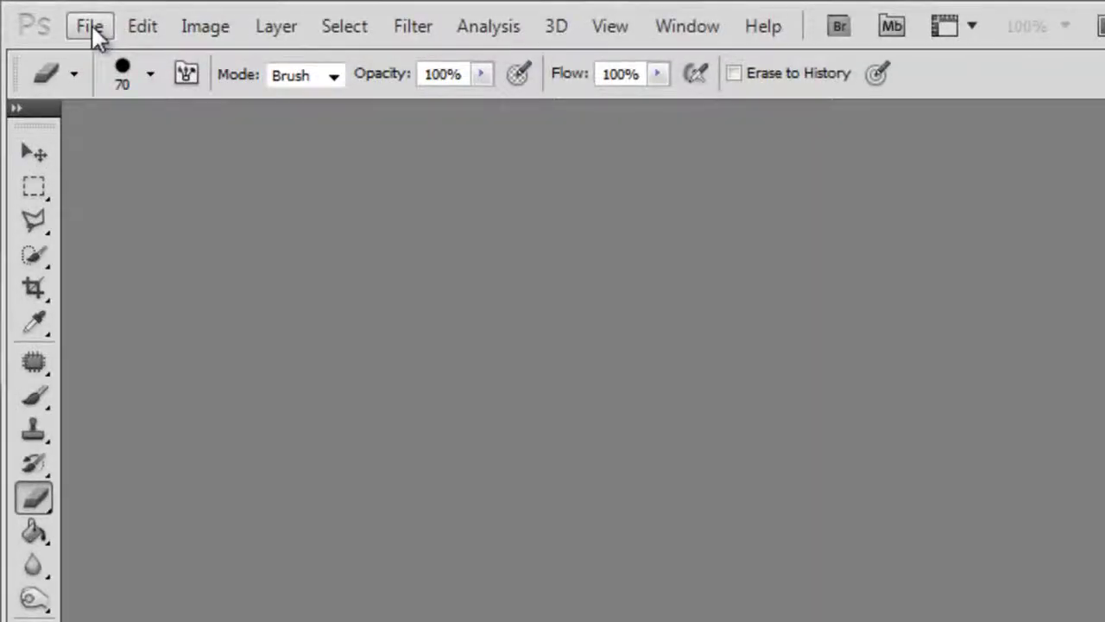
- Open the portrait photo from the Desktop through File > Open
click(92, 29)
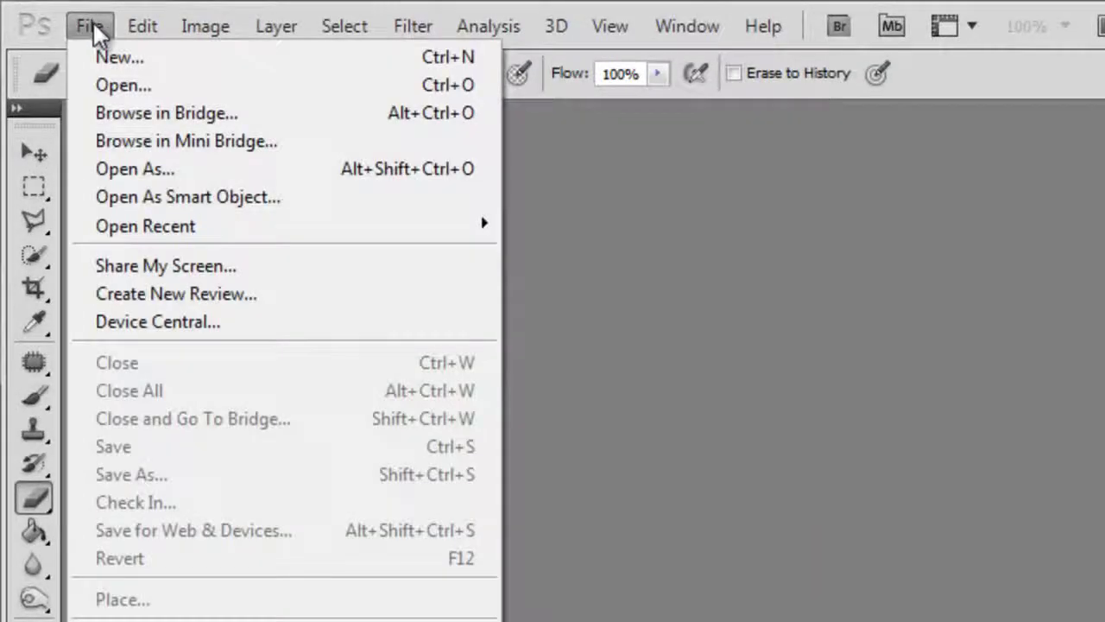
click(120, 86)
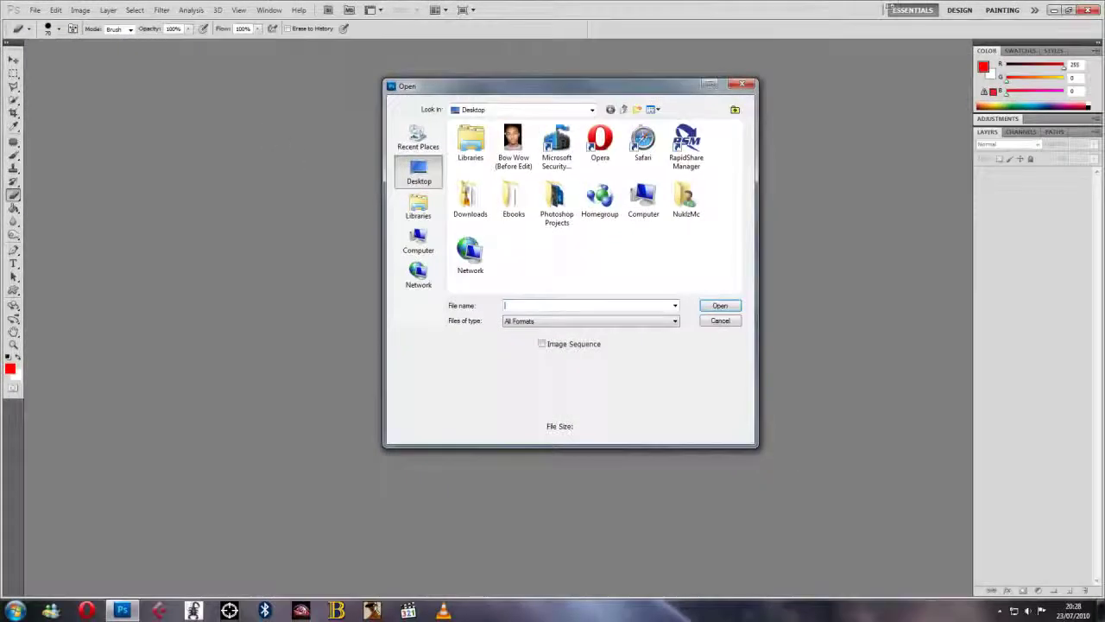
click(513, 143)
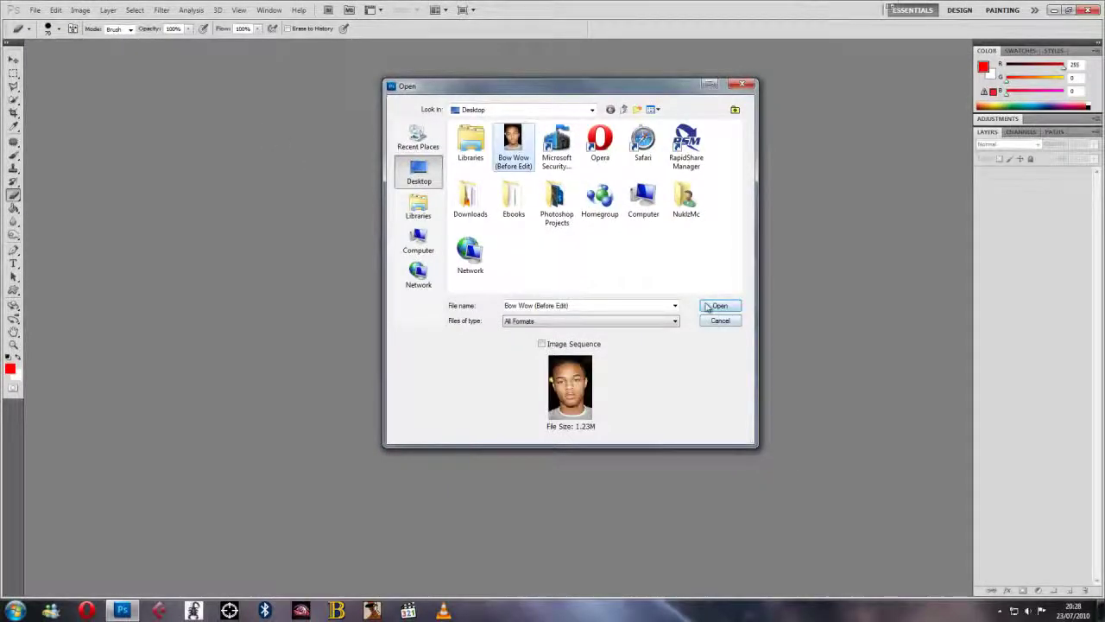
click(708, 308)
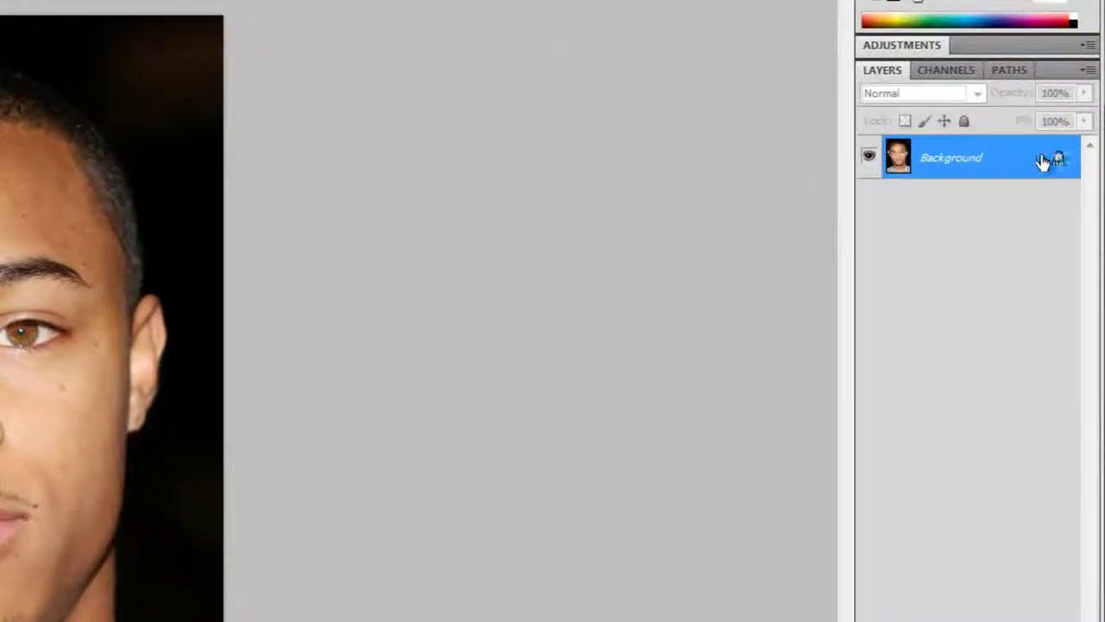
- Convert the locked Background layer into a regular layer named 'Original'
double_click(1059, 162)
text(Original)
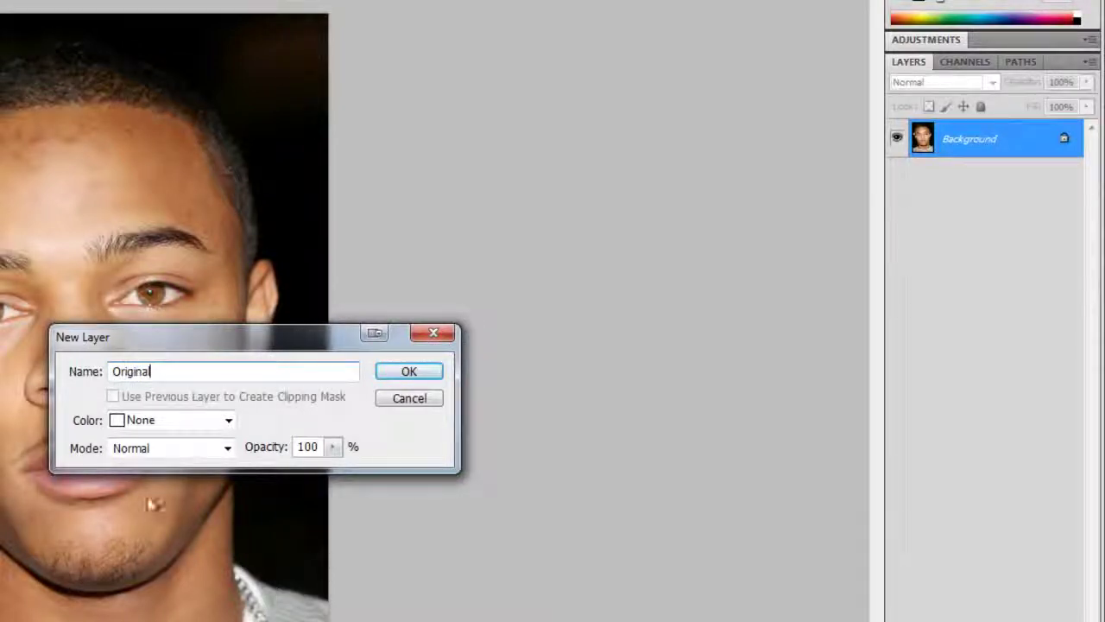
click(408, 375)
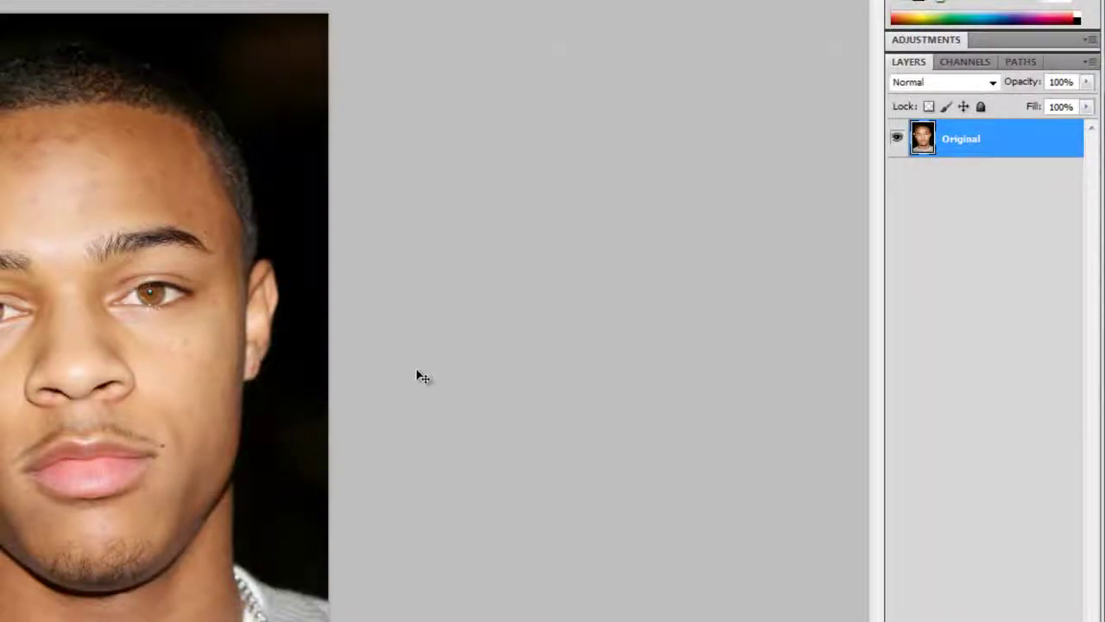
- Duplicate the Original layer with Ctrl+J and rename the copy 'Sketch'
key(ctrl+j)
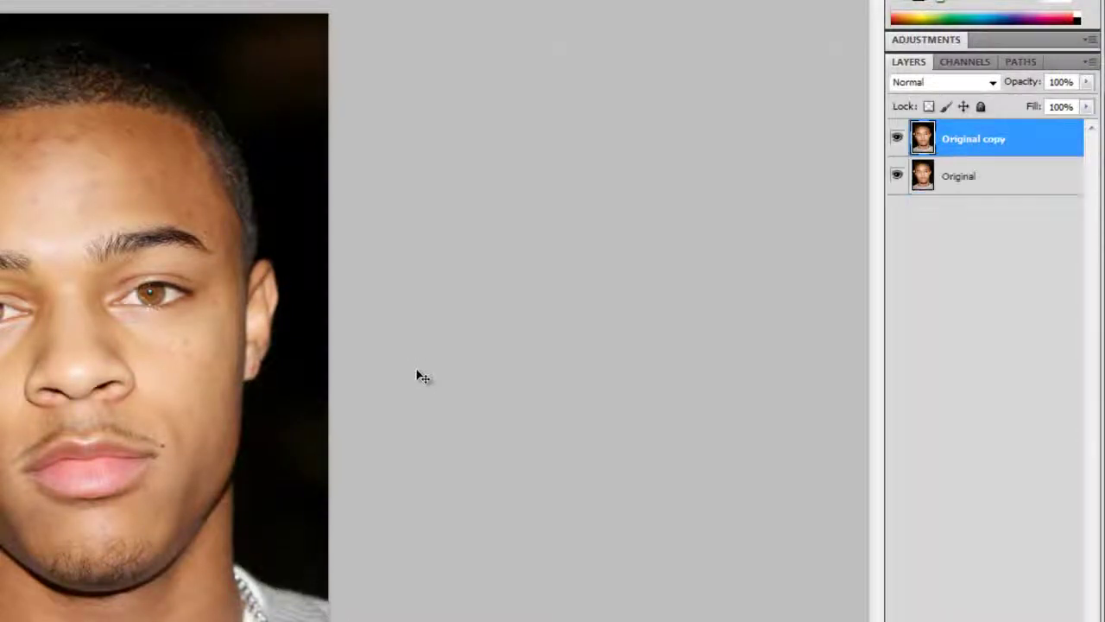
double_click(971, 139)
text(Sketch)
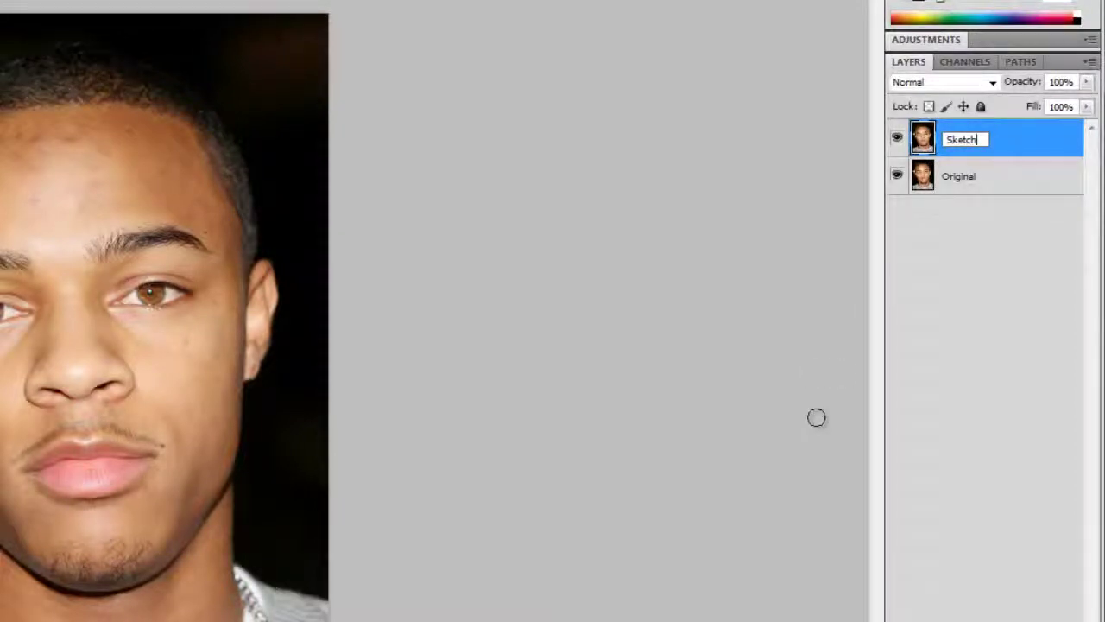
key(Return)
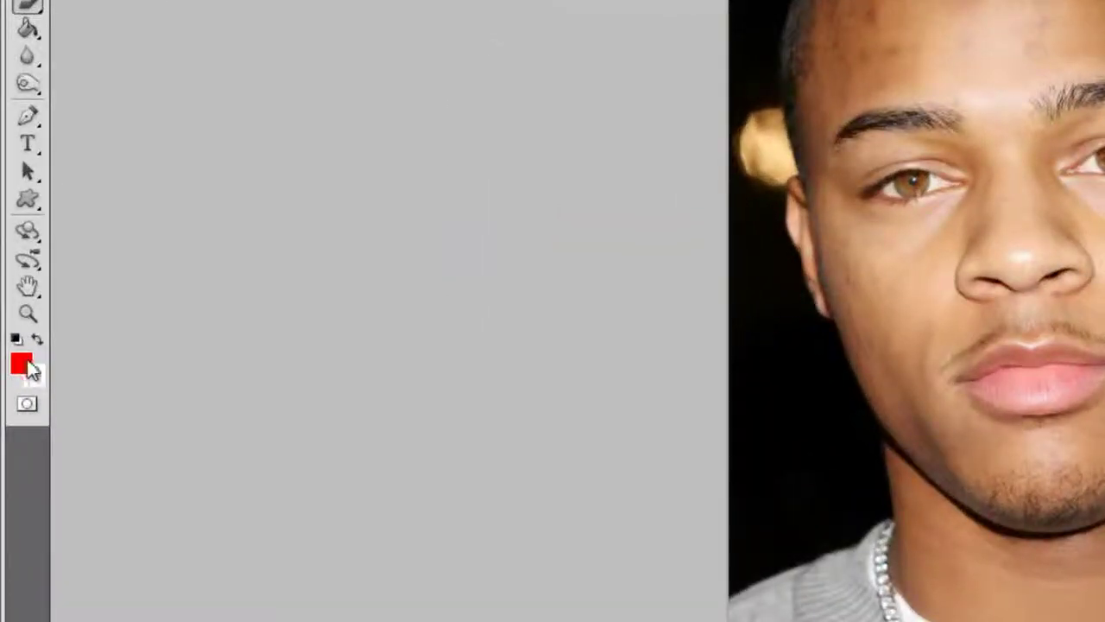
- Set the foreground colour to black (000000) and bring up the Sketch filters
click(22, 367)
text(0)
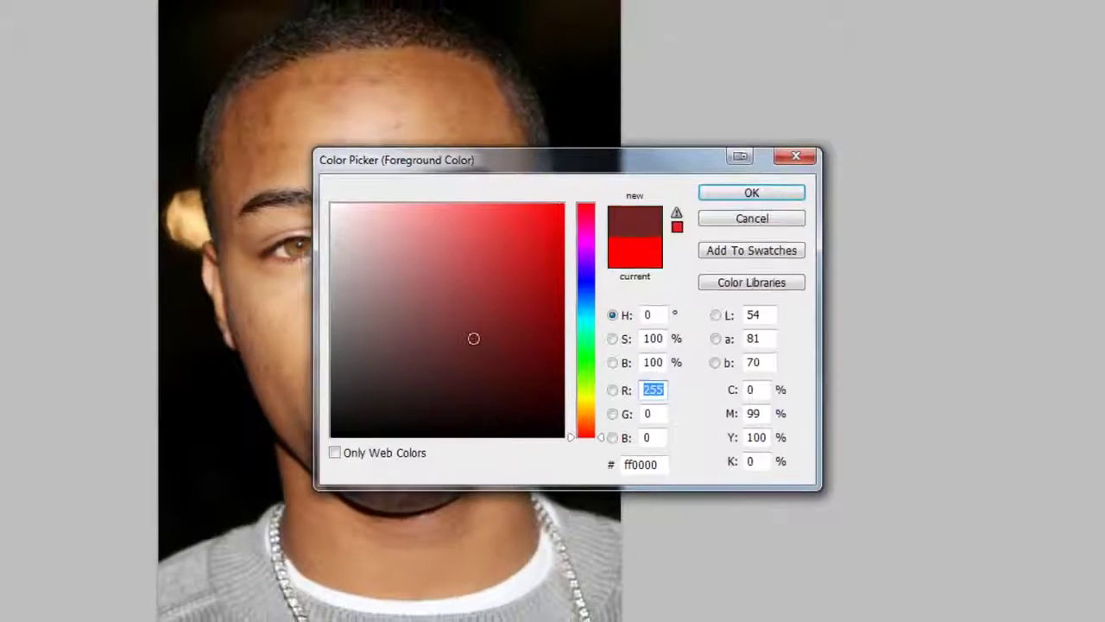
click(758, 195)
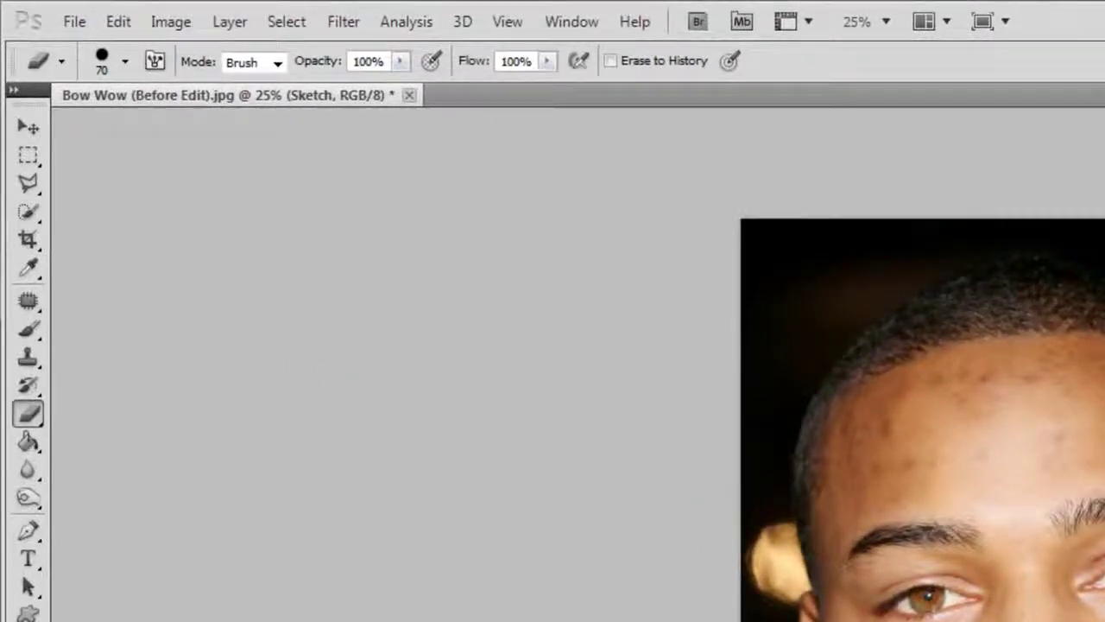
click(343, 30)
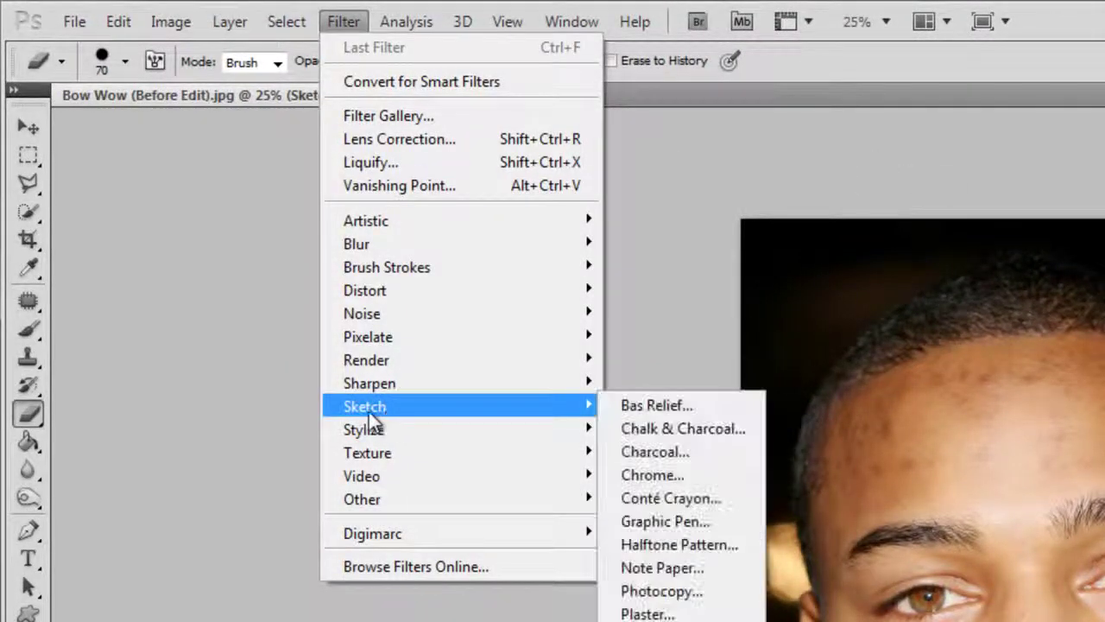
mouse_move(371, 328)
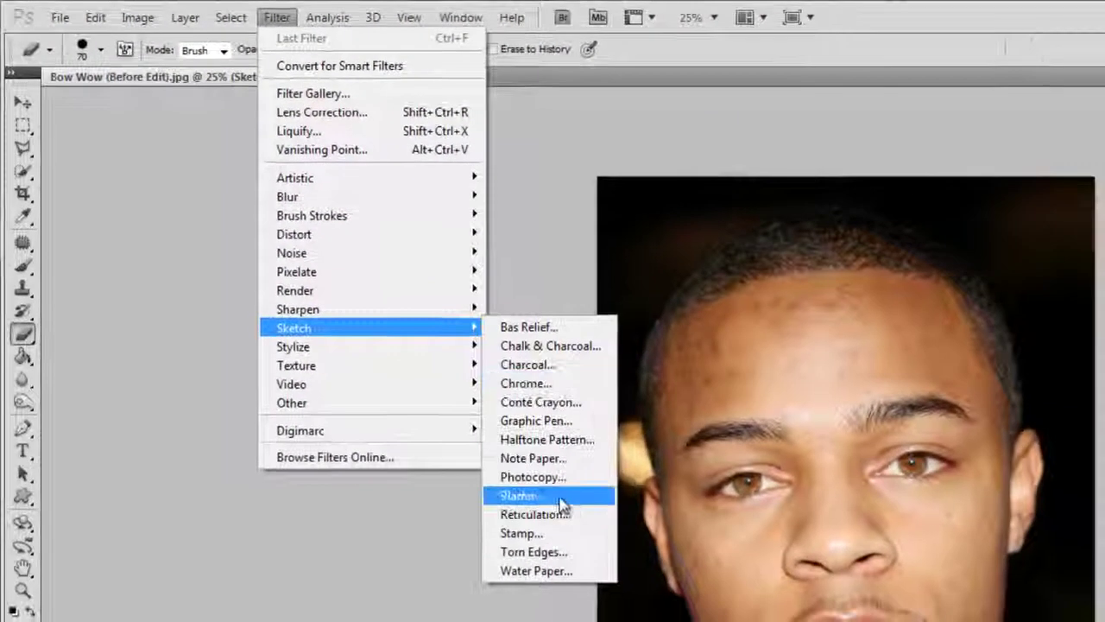
- Choose the Stamp sketch filter and zoom its preview out to 25%
click(530, 534)
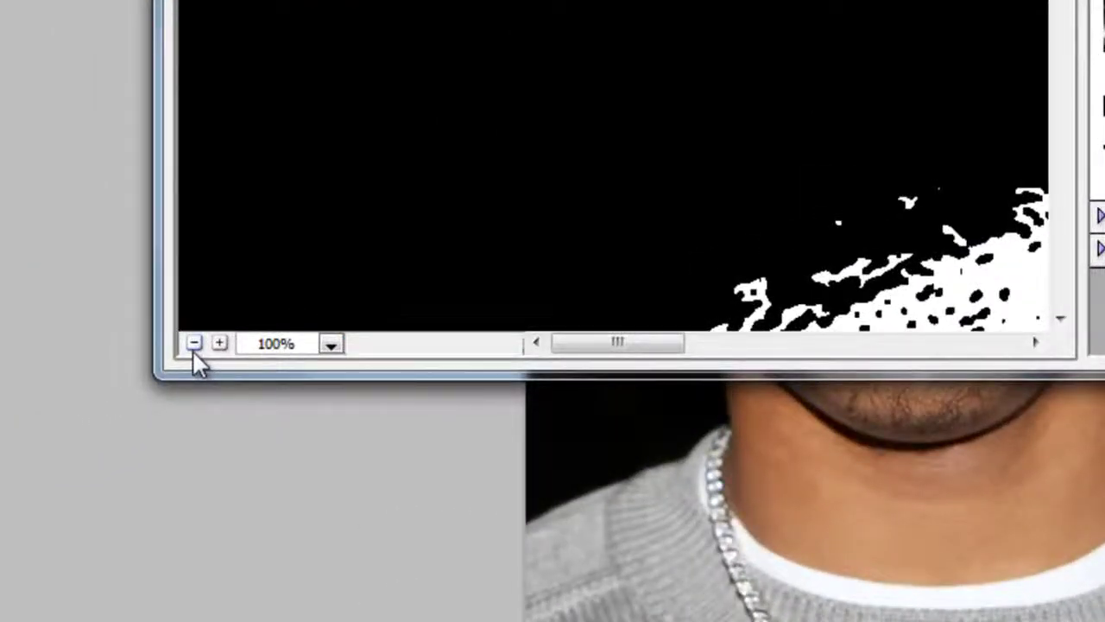
click(195, 343)
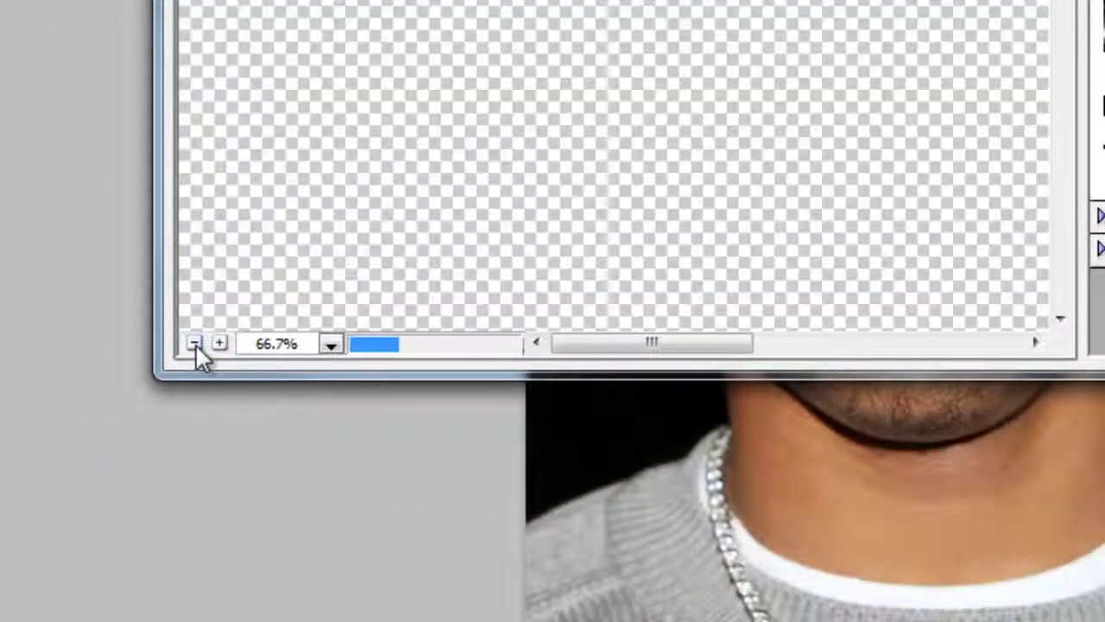
click(195, 344)
click(195, 344)
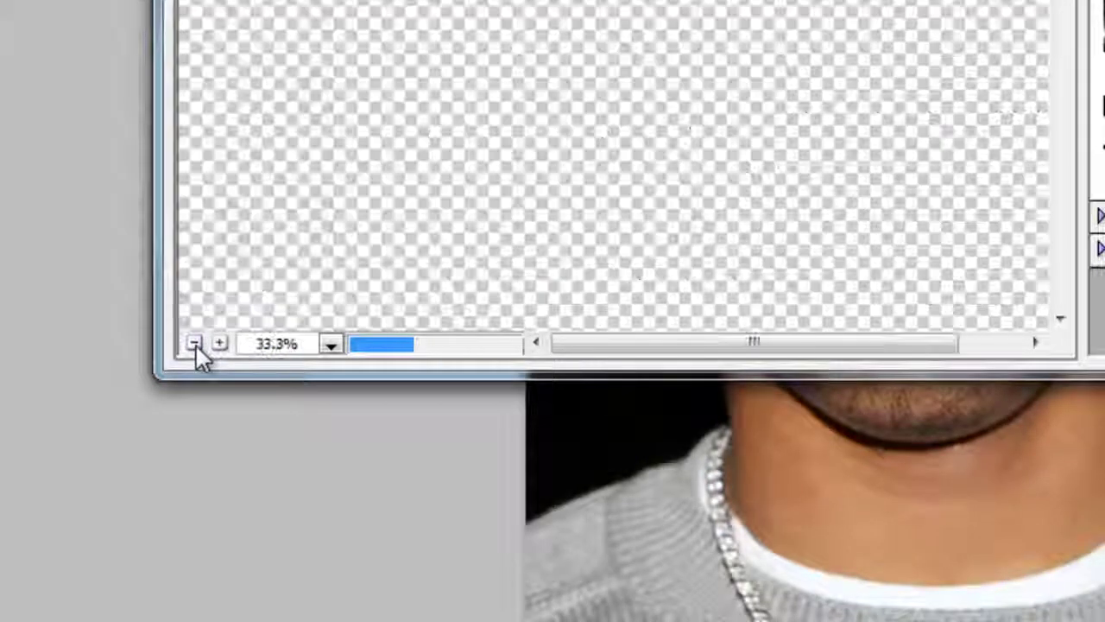
click(195, 343)
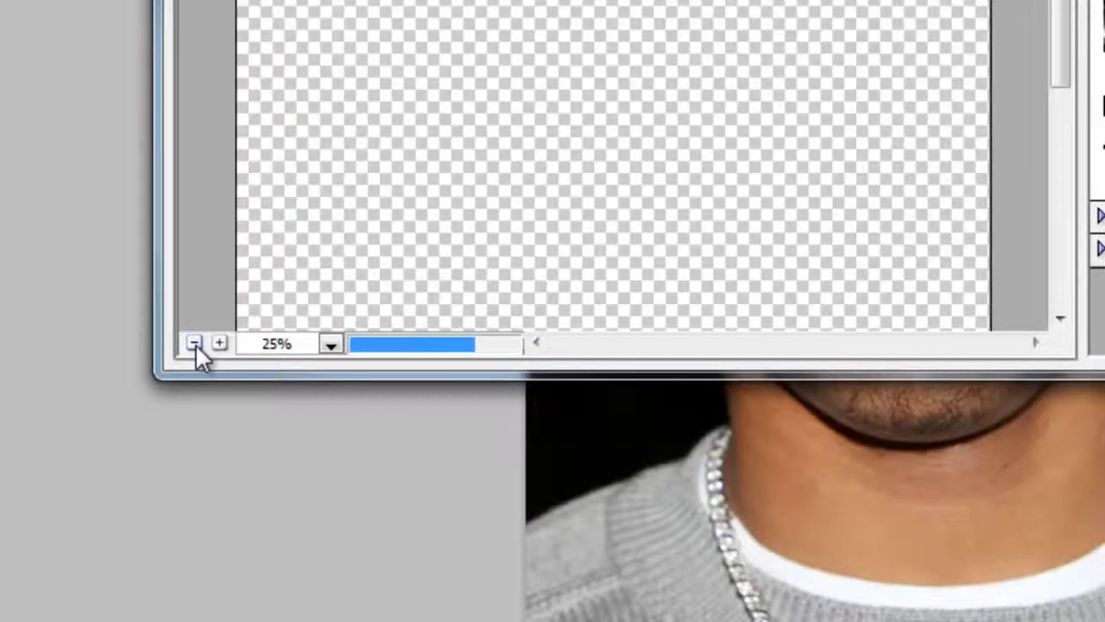
click(195, 343)
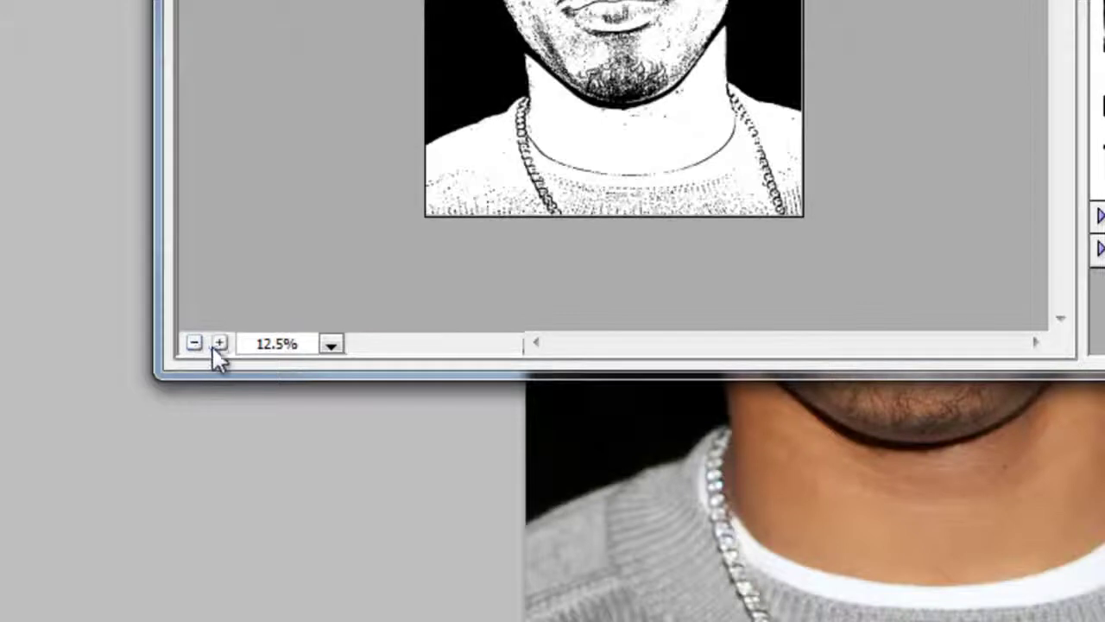
click(219, 344)
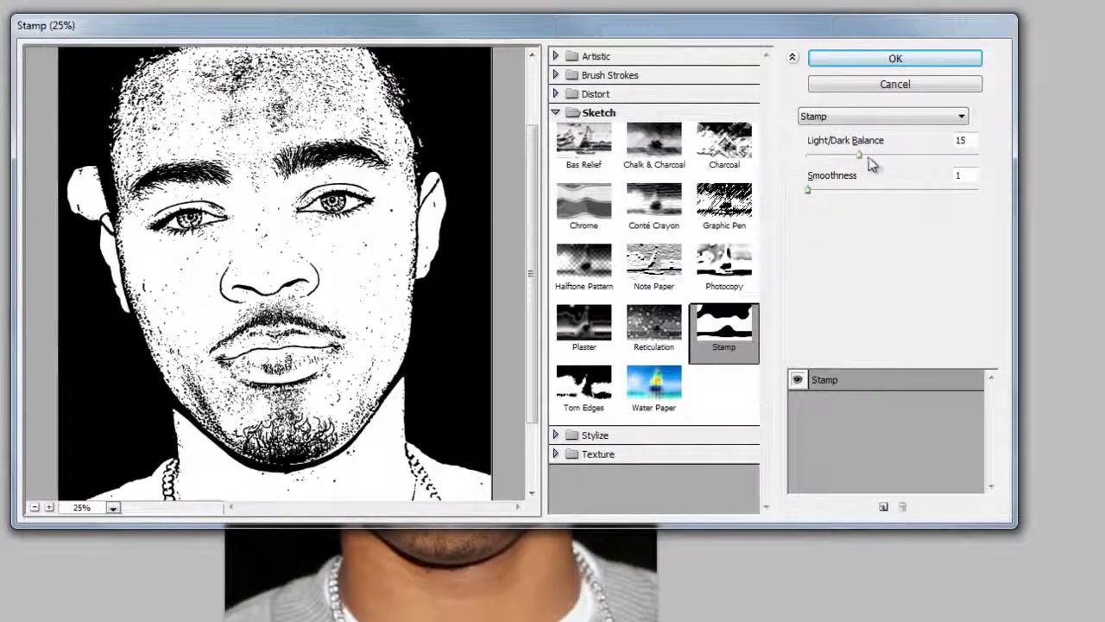
- Set Stamp's Light/Dark Balance to 14 and lower Smoothness to about 2
drag(861, 157, 852, 160)
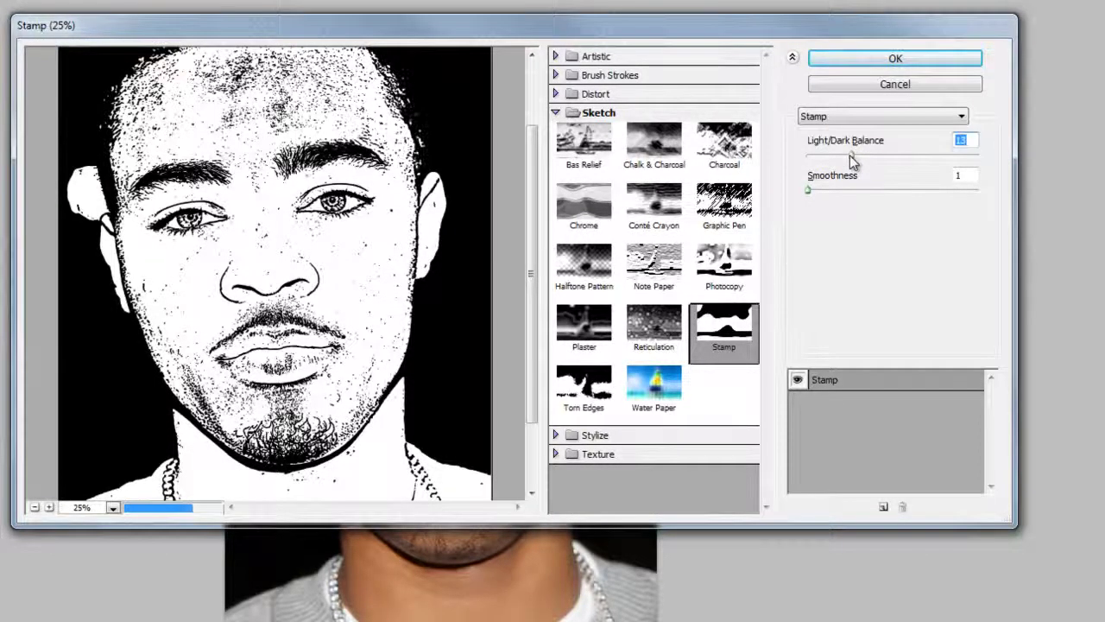
drag(851, 157, 843, 157)
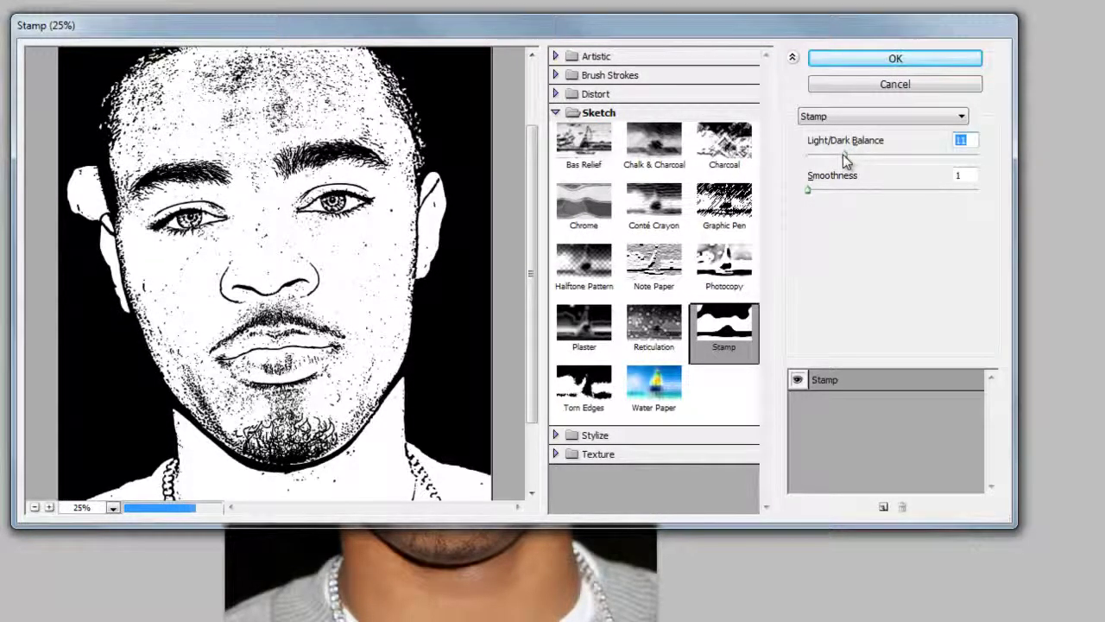
mouse_move(842, 154)
mouse_down()
mouse_move(858, 157)
mouse_move(830, 157)
mouse_move(852, 157)
mouse_up()
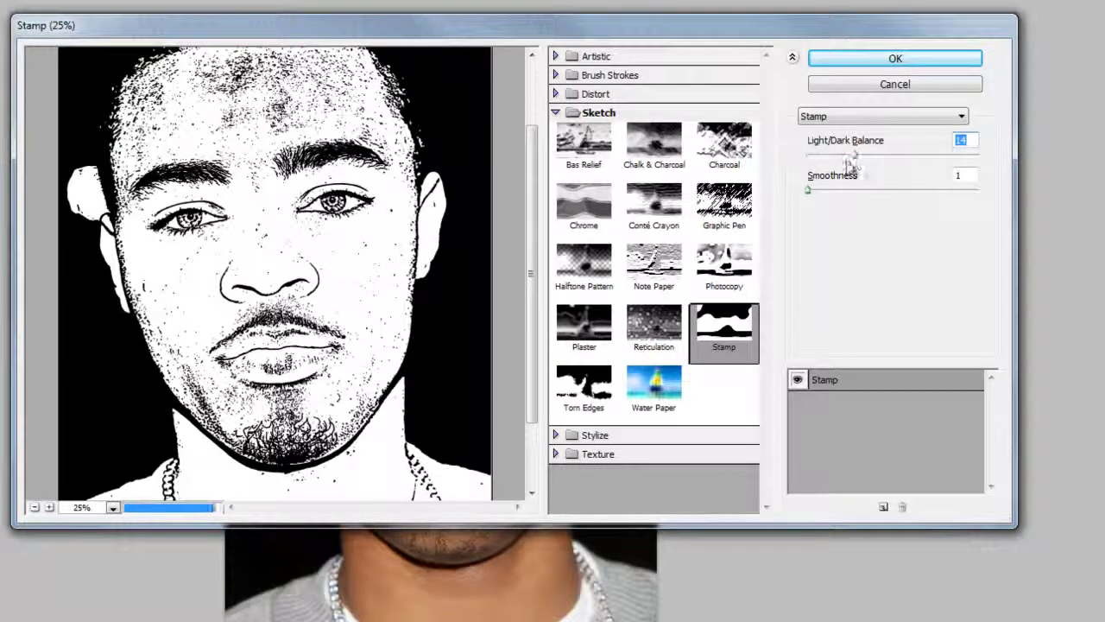
drag(810, 190, 827, 190)
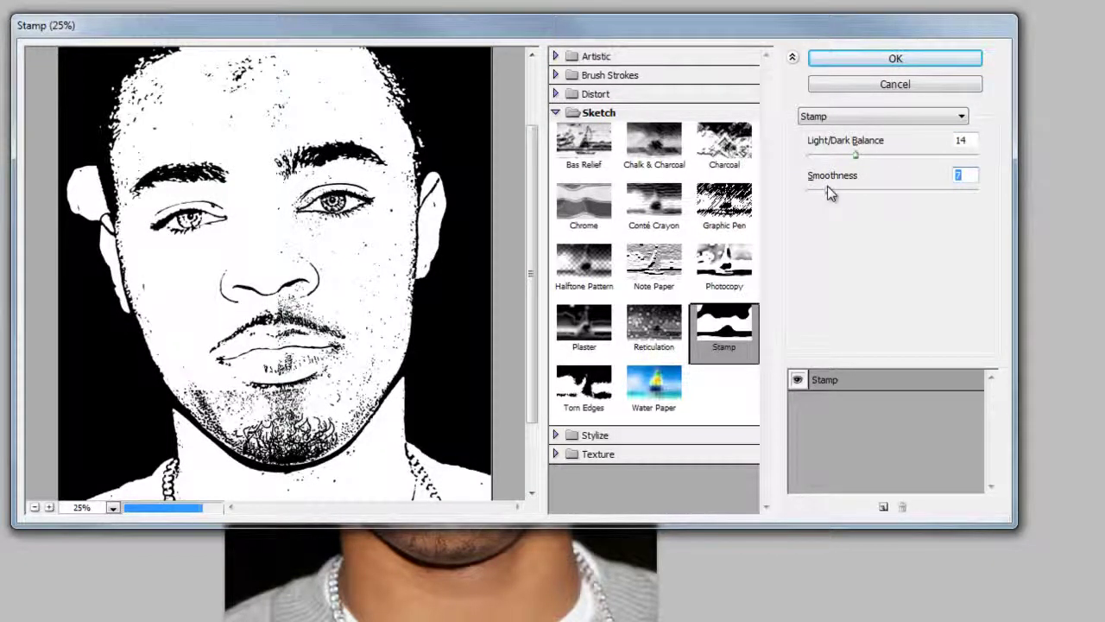
drag(827, 192, 822, 194)
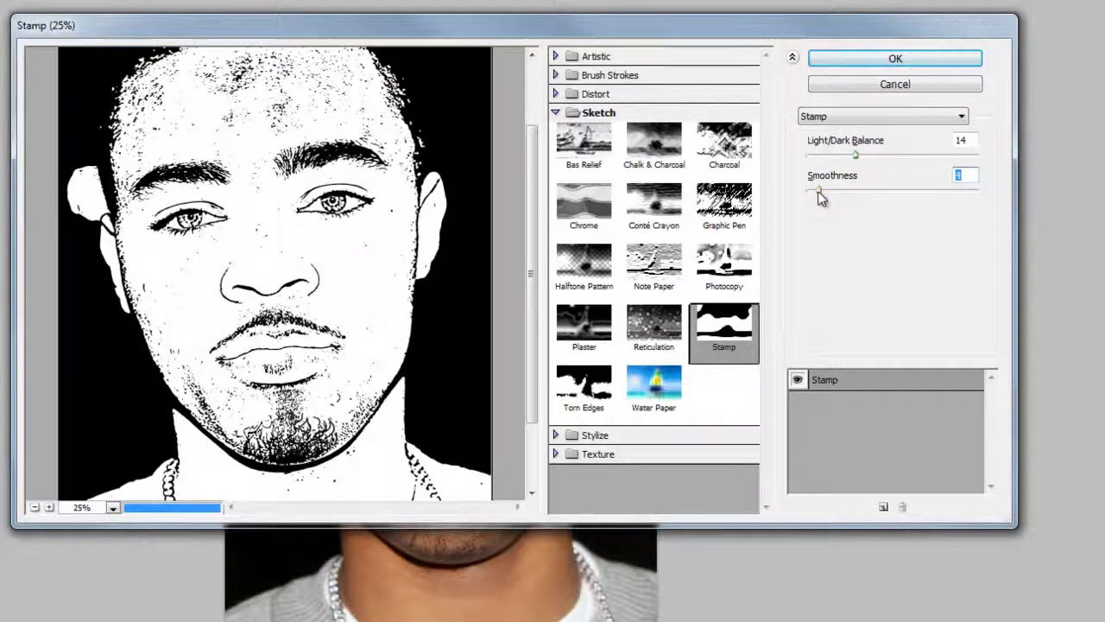
drag(818, 193, 813, 193)
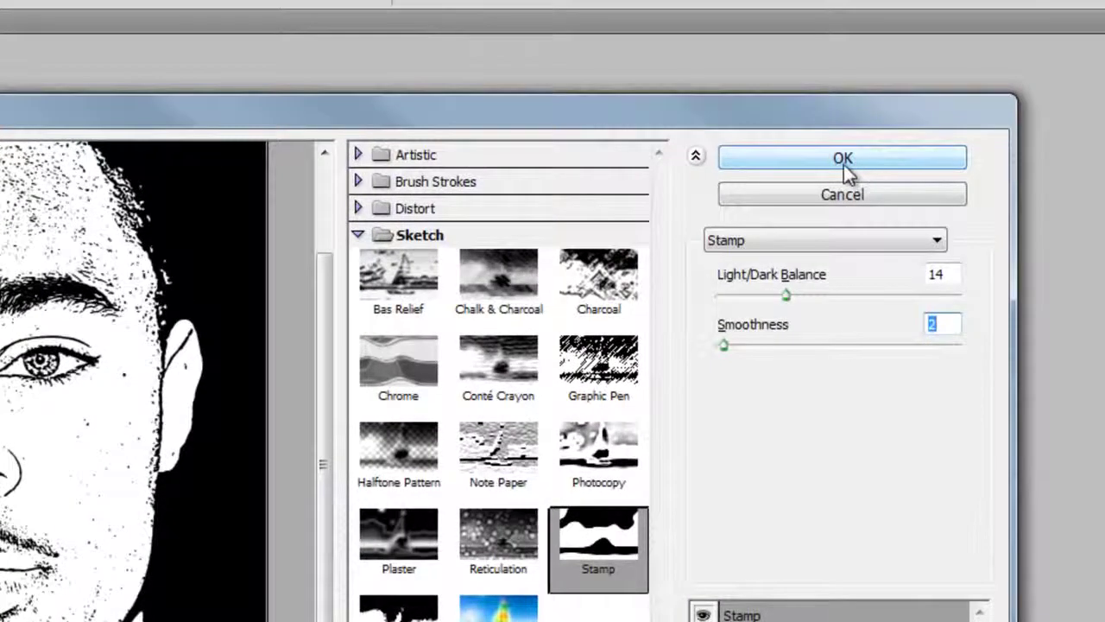
- Apply the Stamp filter, then reveal the colour photo on the Original layer
click(844, 164)
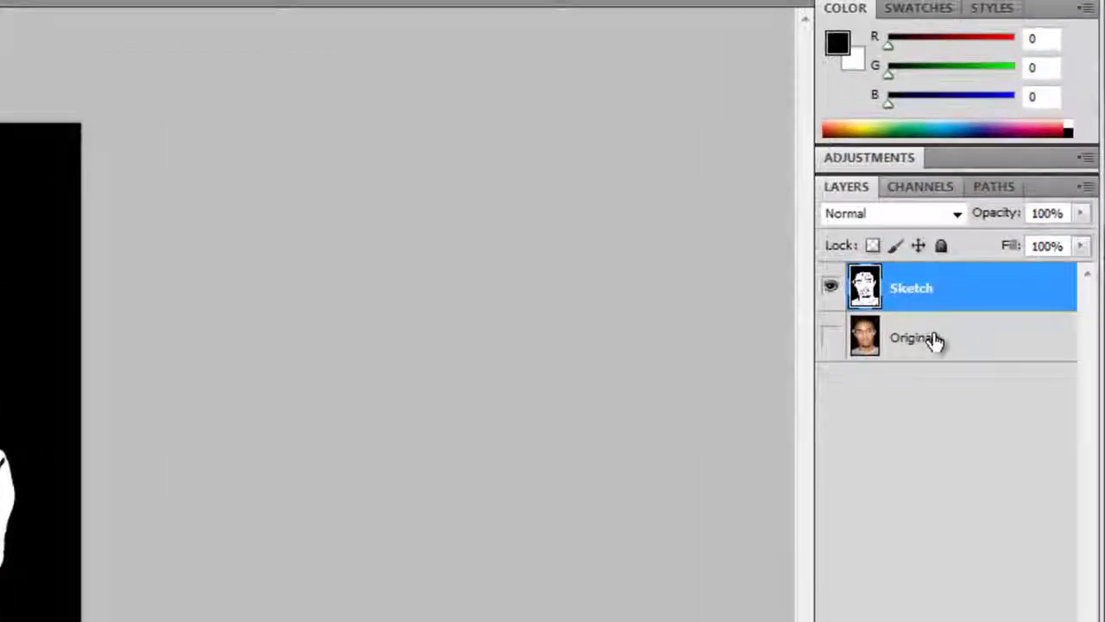
click(939, 337)
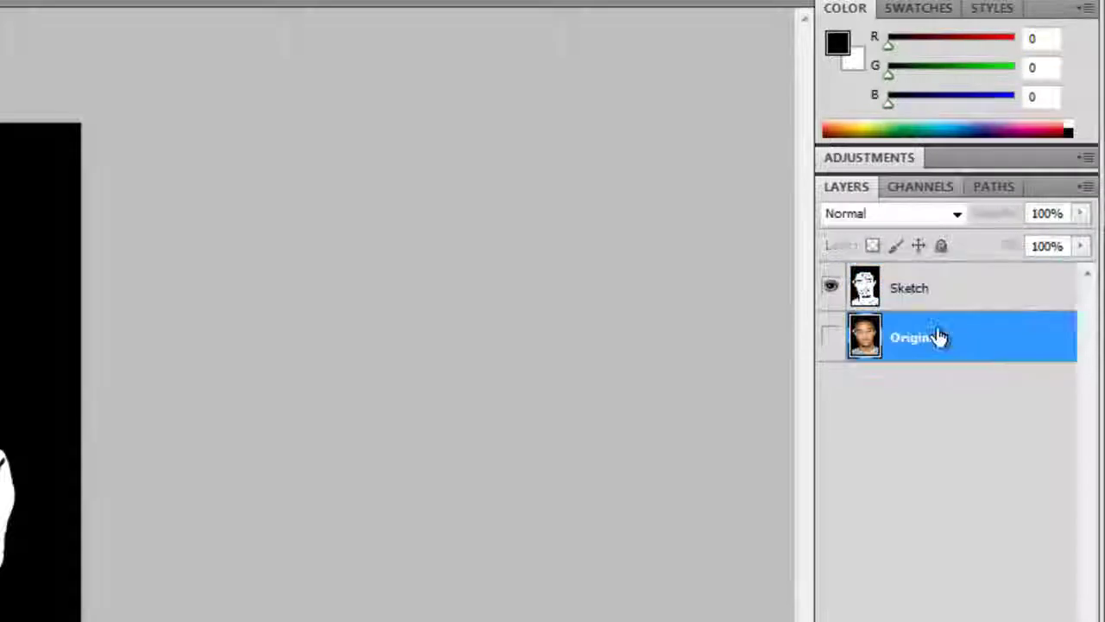
click(830, 337)
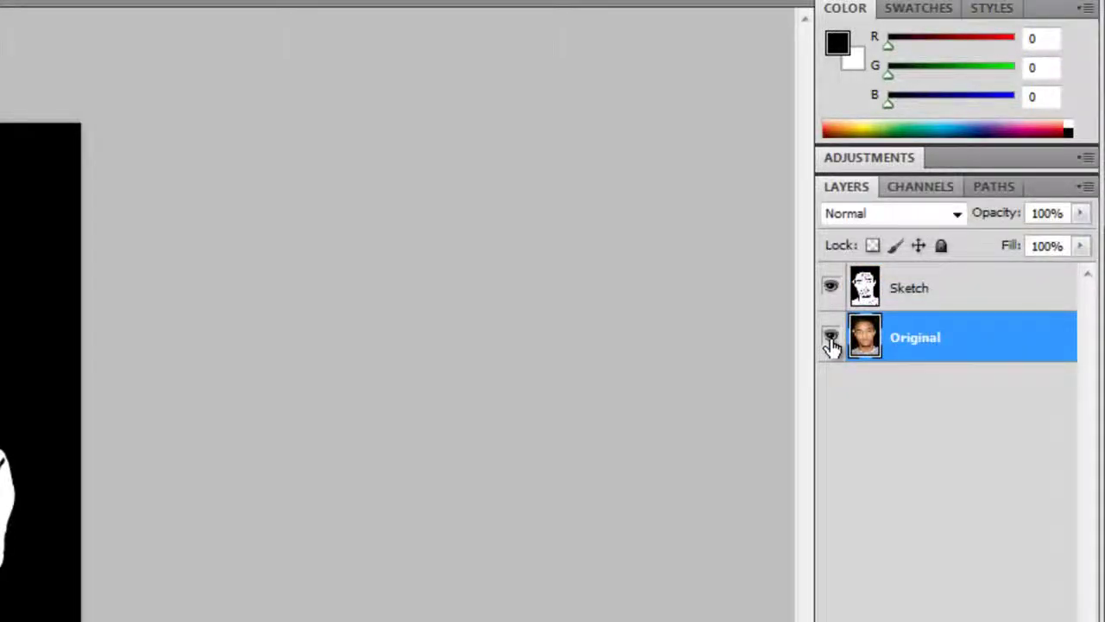
click(832, 291)
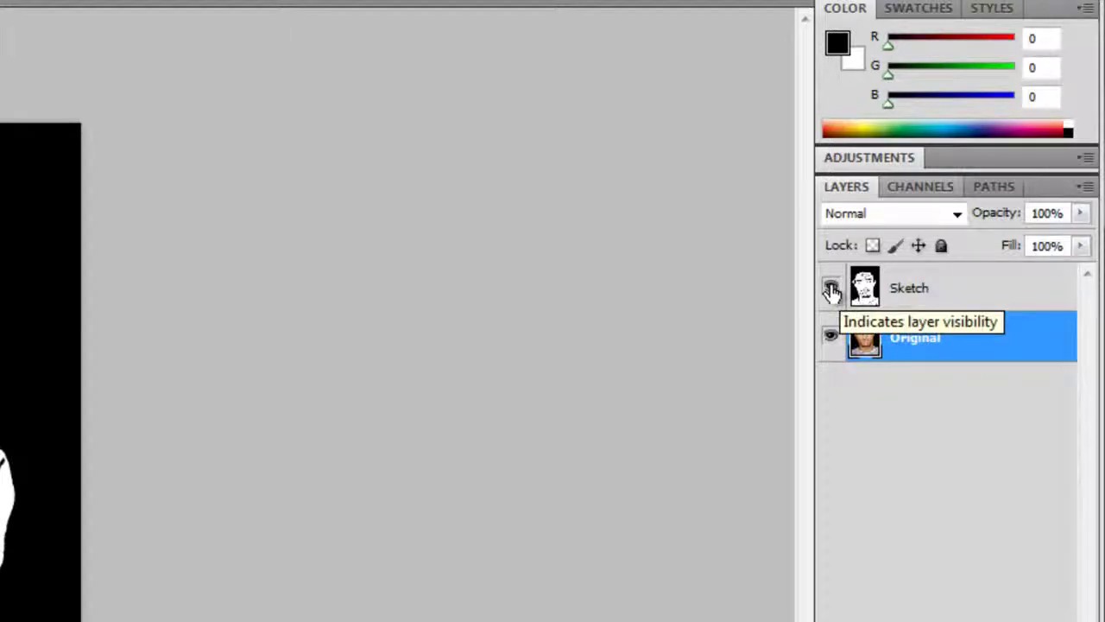
click(830, 290)
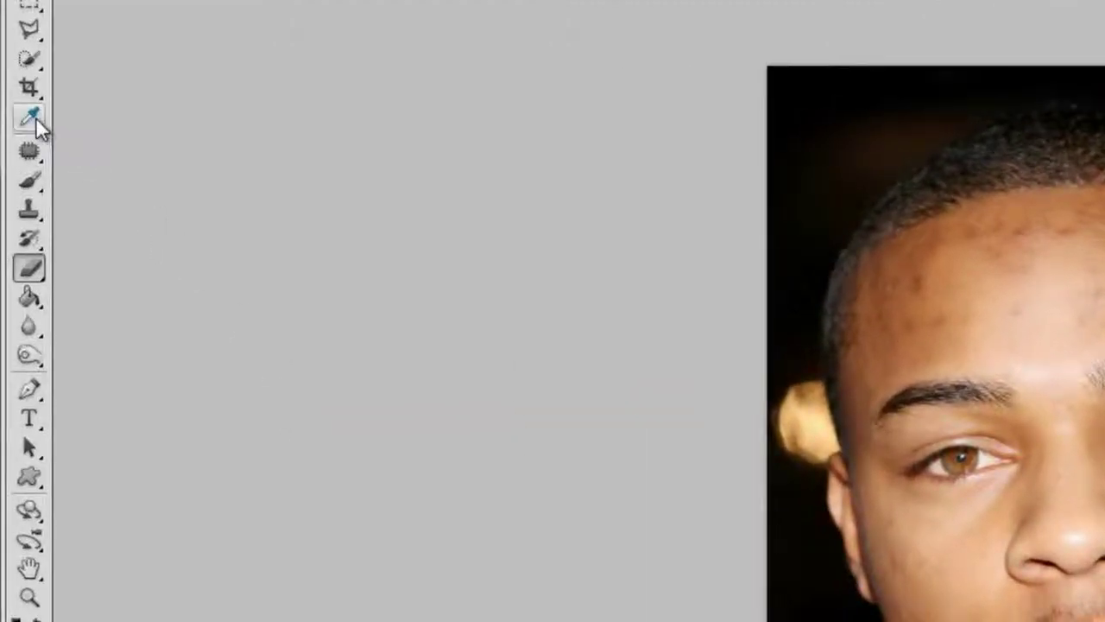
- Switch to the colour sampling tool, hide Original, and make Sketch visible and active
click(32, 117)
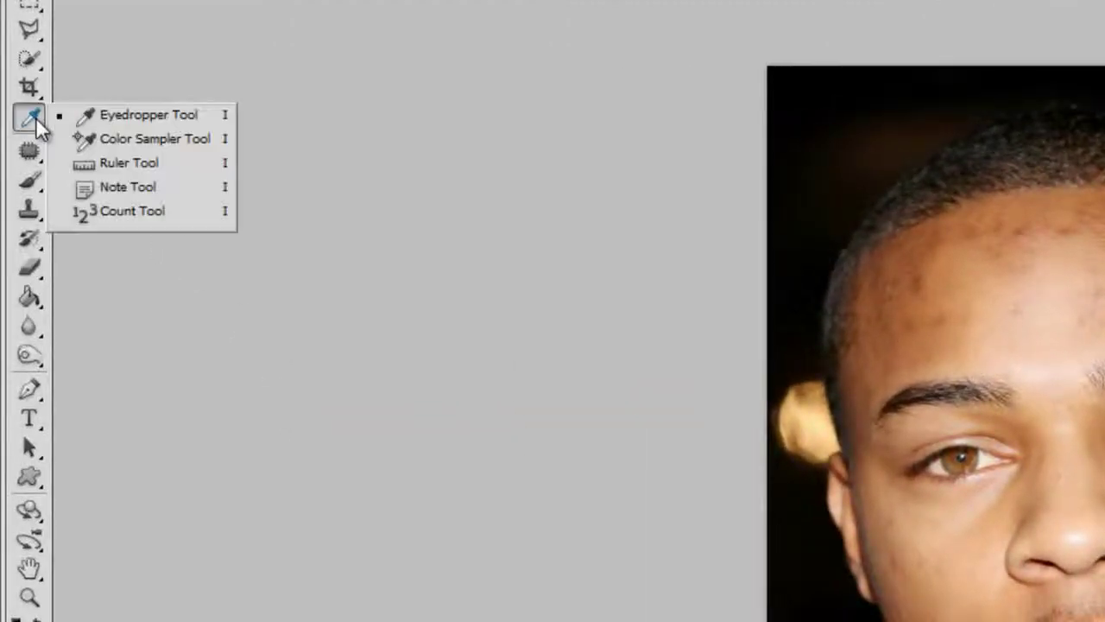
click(121, 123)
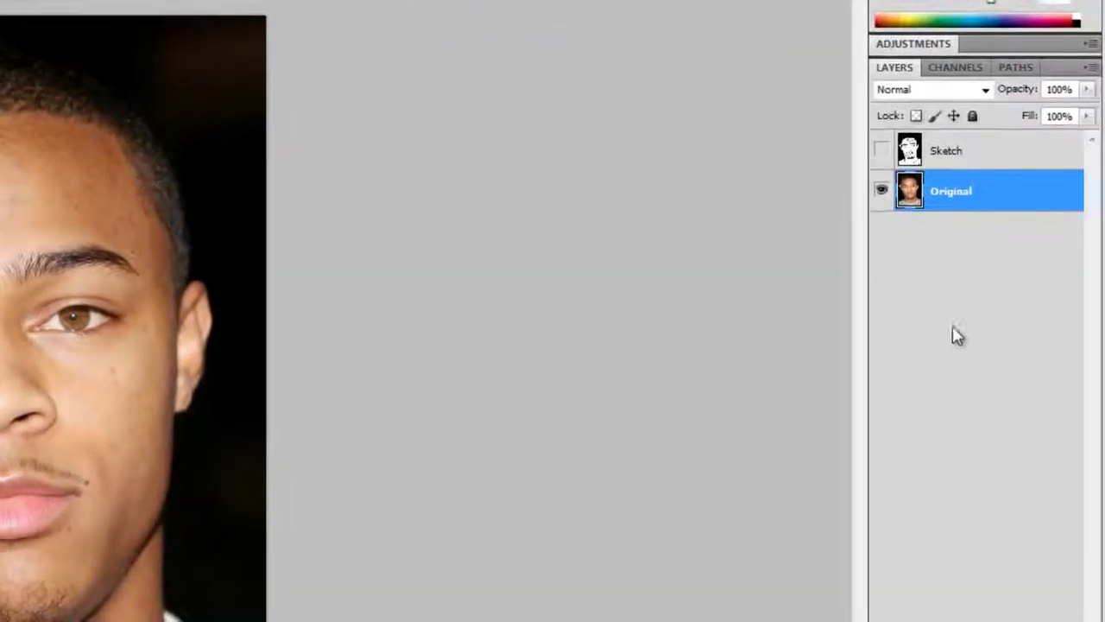
click(879, 192)
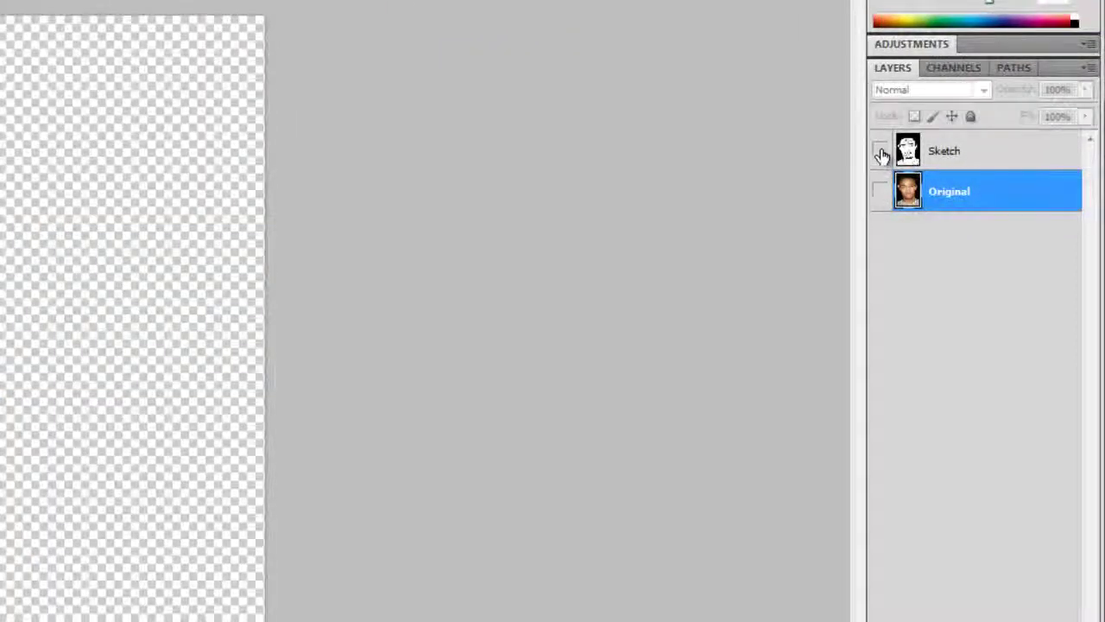
click(881, 152)
click(940, 154)
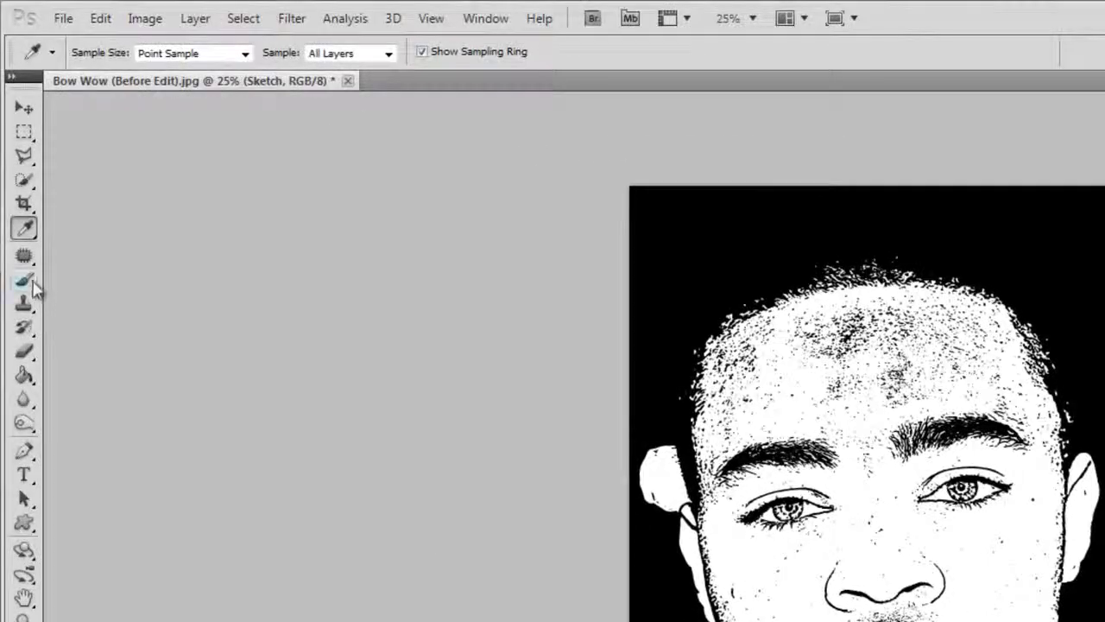
- Select the Brush Tool with the 300 px soft round preset
drag(28, 293, 100, 287)
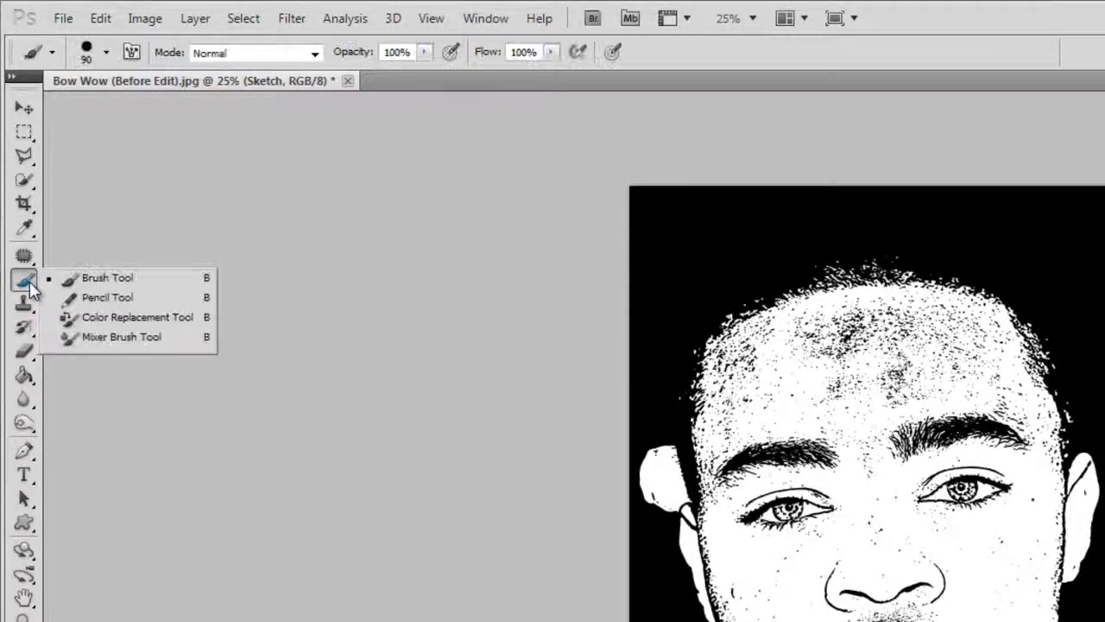
click(105, 283)
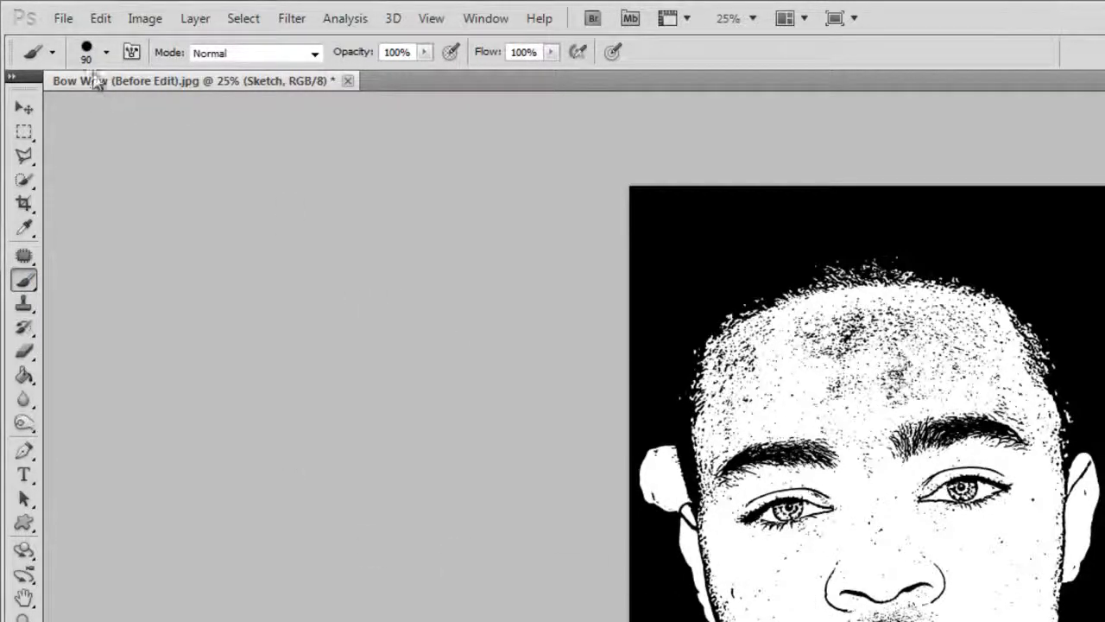
click(107, 53)
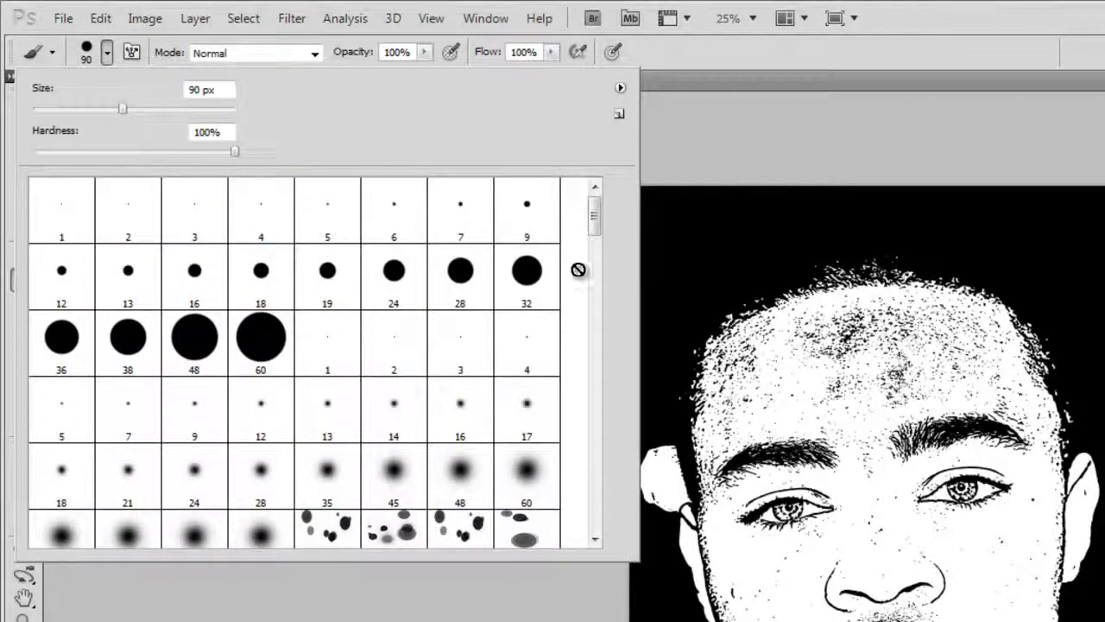
scroll(596, 232, down, 3)
scroll(596, 233, down, 1)
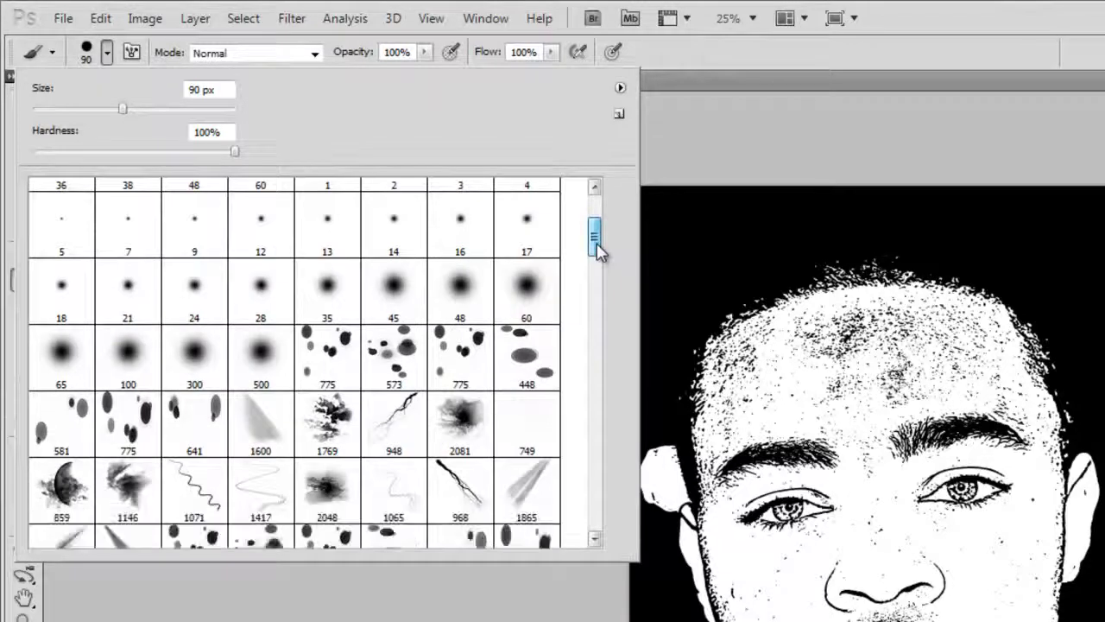
click(193, 356)
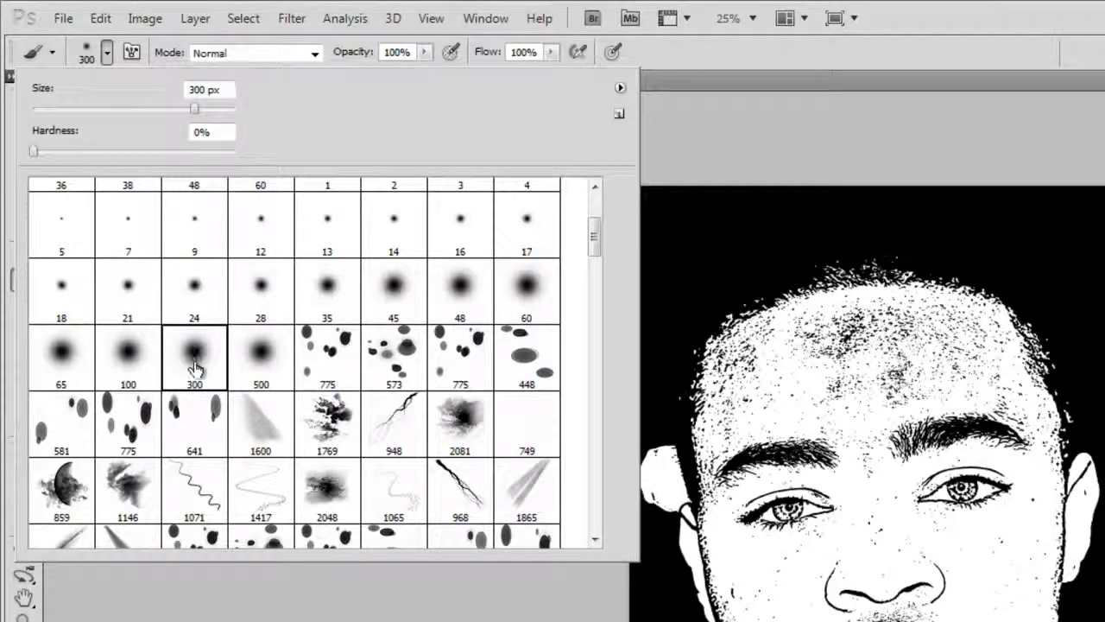
click(771, 61)
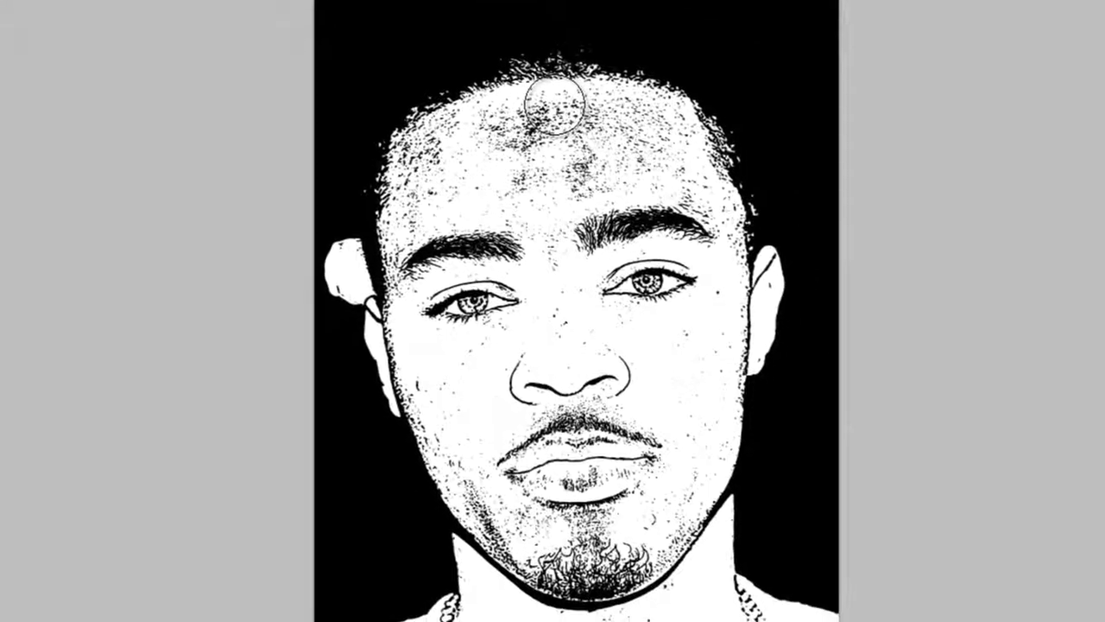
- Zoom in and paint peach skin tone across the forehead
key(ctrl+plus)
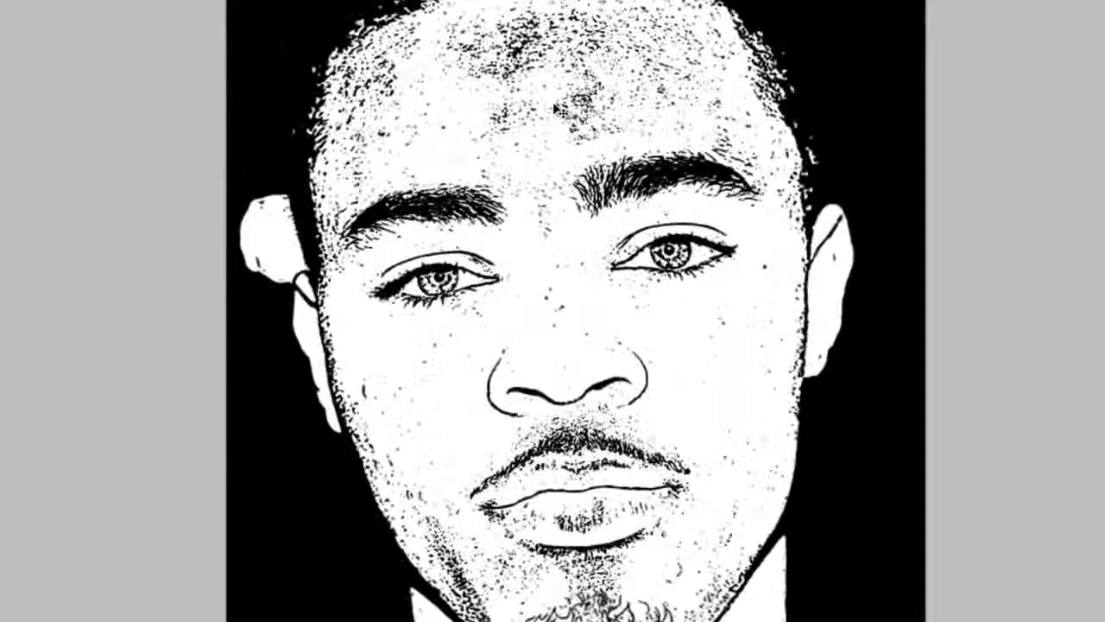
key(ctrl+plus)
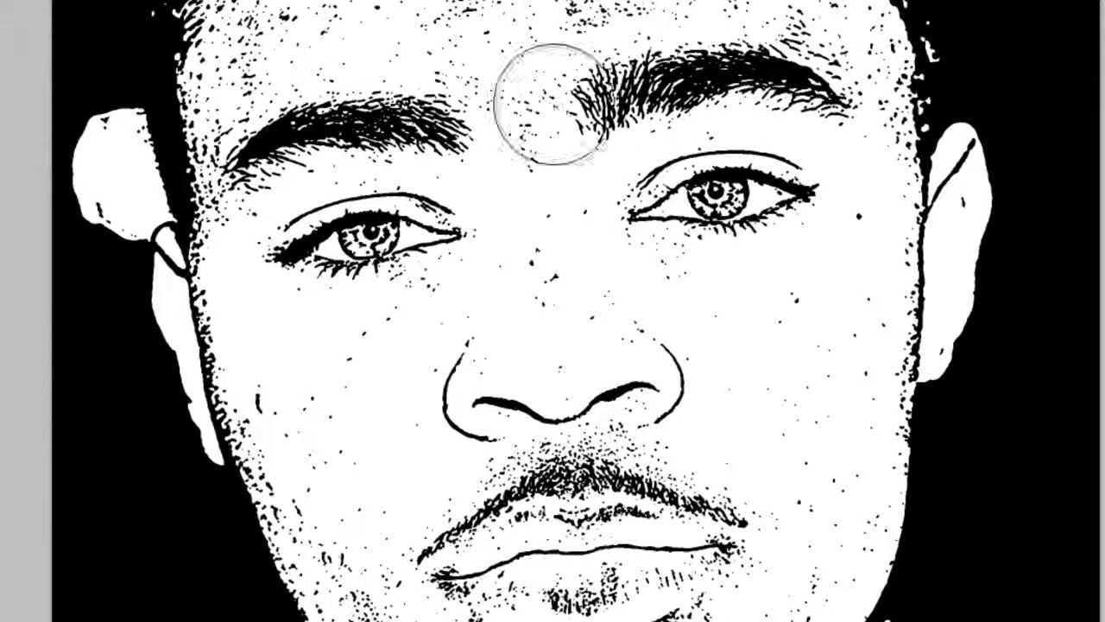
scroll(594, 155, up, 2)
scroll(594, 155, up, 2)
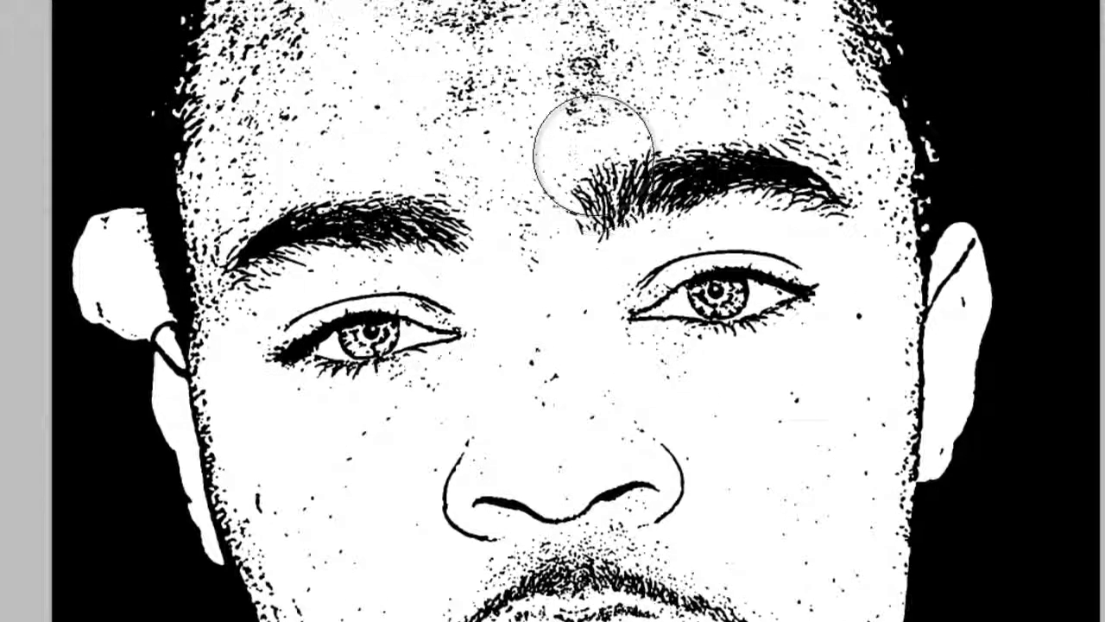
scroll(593, 148, up, 1)
click(481, 65)
mouse_move(539, 57)
mouse_down()
mouse_move(645, 59)
mouse_move(669, 43)
mouse_move(523, 69)
mouse_move(509, 99)
mouse_move(481, 109)
mouse_move(439, 94)
mouse_move(359, 95)
mouse_move(336, 81)
mouse_move(308, 91)
mouse_move(484, 56)
mouse_up()
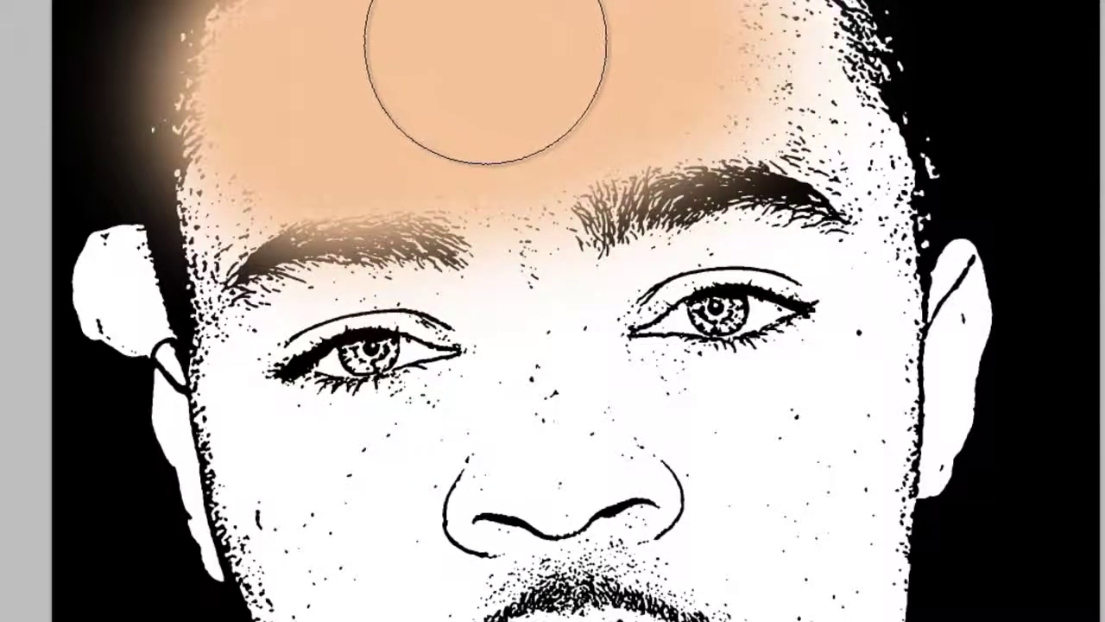
mouse_move(568, 36)
mouse_down()
mouse_move(712, 35)
mouse_move(723, 49)
mouse_up()
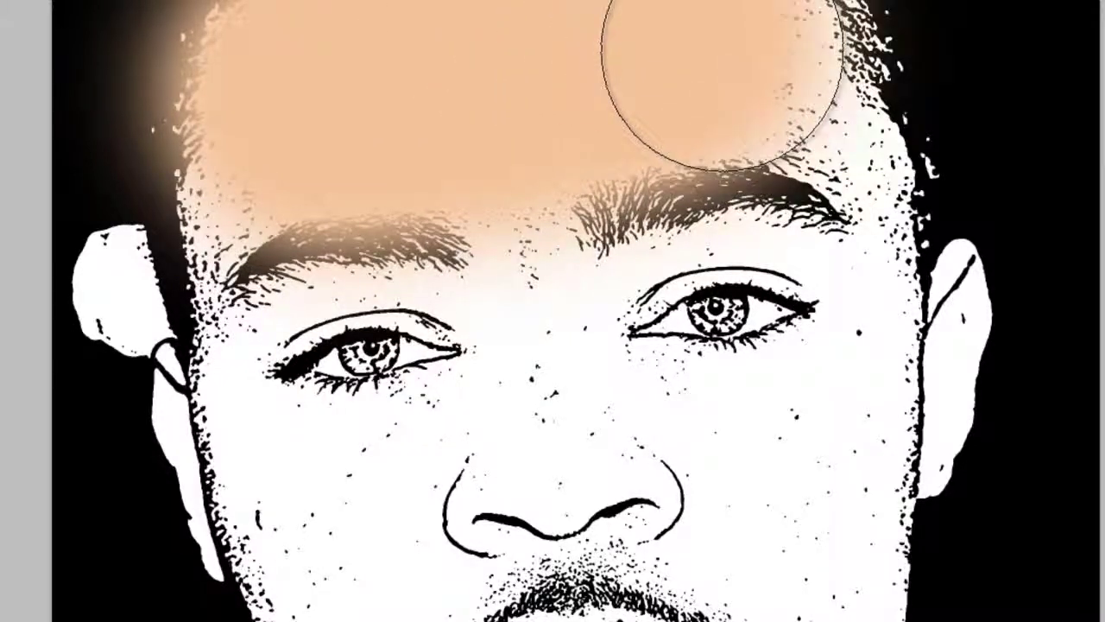
- Shrink the brush and paint peach down the right temple and cheek
key(bracketleft)
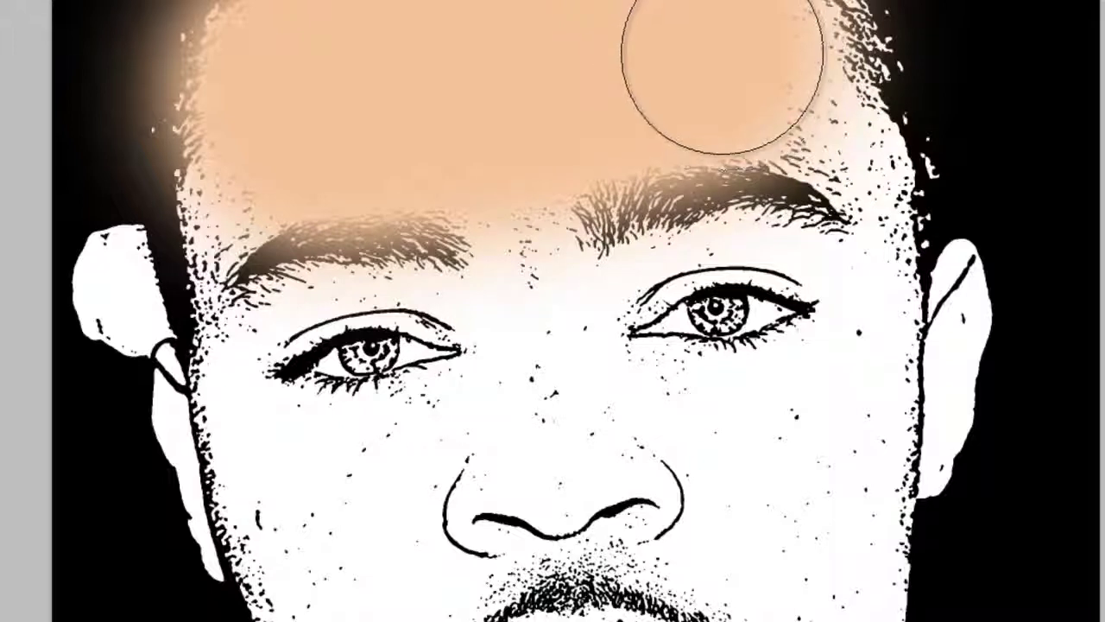
key(bracketleft)
key(bracketleft)
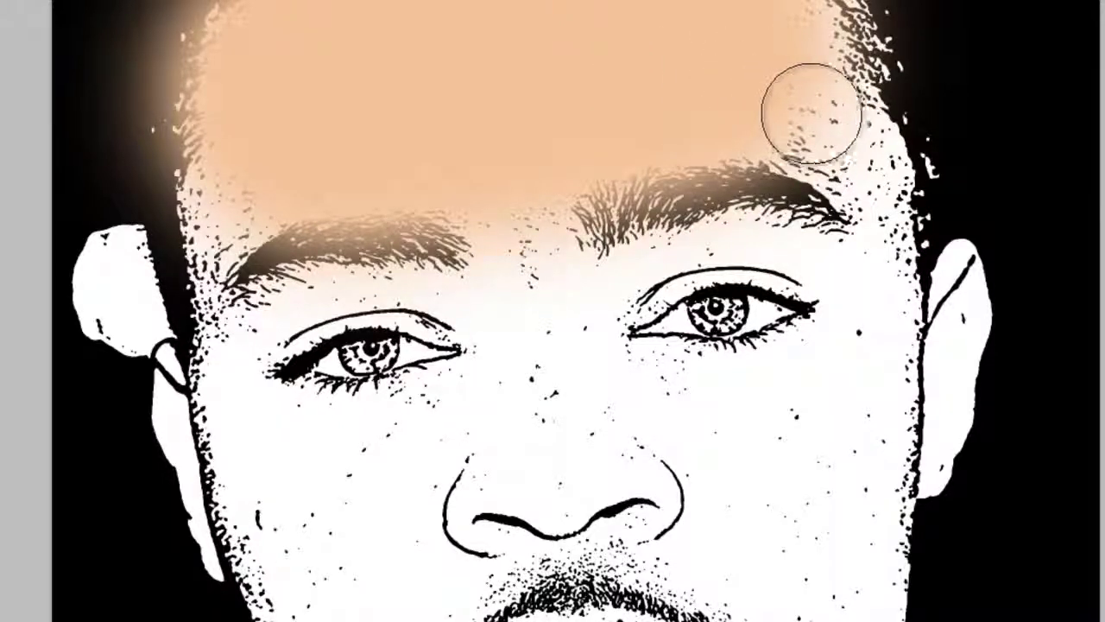
mouse_move(815, 111)
mouse_down()
mouse_move(859, 178)
mouse_move(871, 324)
mouse_move(869, 308)
mouse_move(774, 510)
mouse_up()
scroll(774, 510, down, 3)
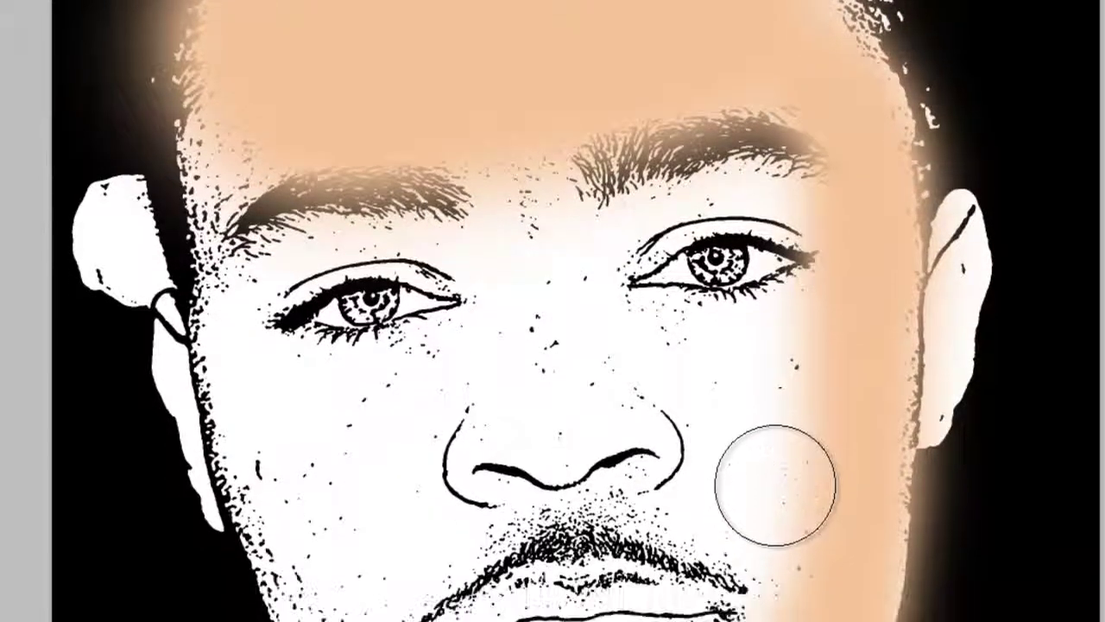
scroll(775, 484, down, 2)
scroll(774, 484, down, 2)
- Paint peach along the chin, lower-left jaw and under the left eye
mouse_move(757, 568)
mouse_down()
mouse_move(784, 547)
mouse_move(684, 618)
mouse_up()
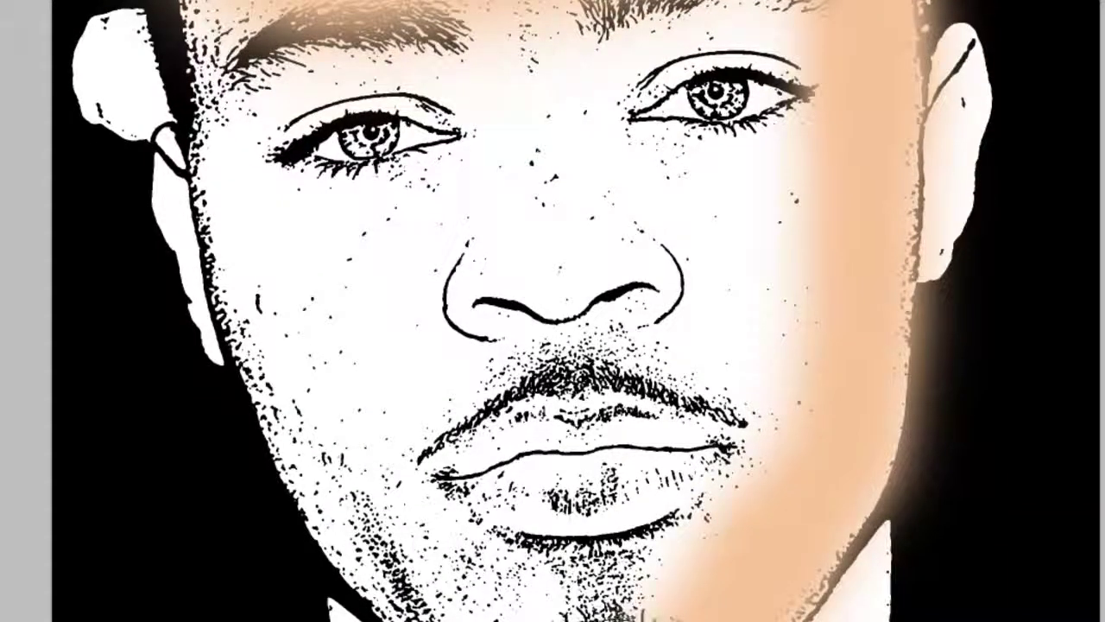
drag(616, 615, 596, 615)
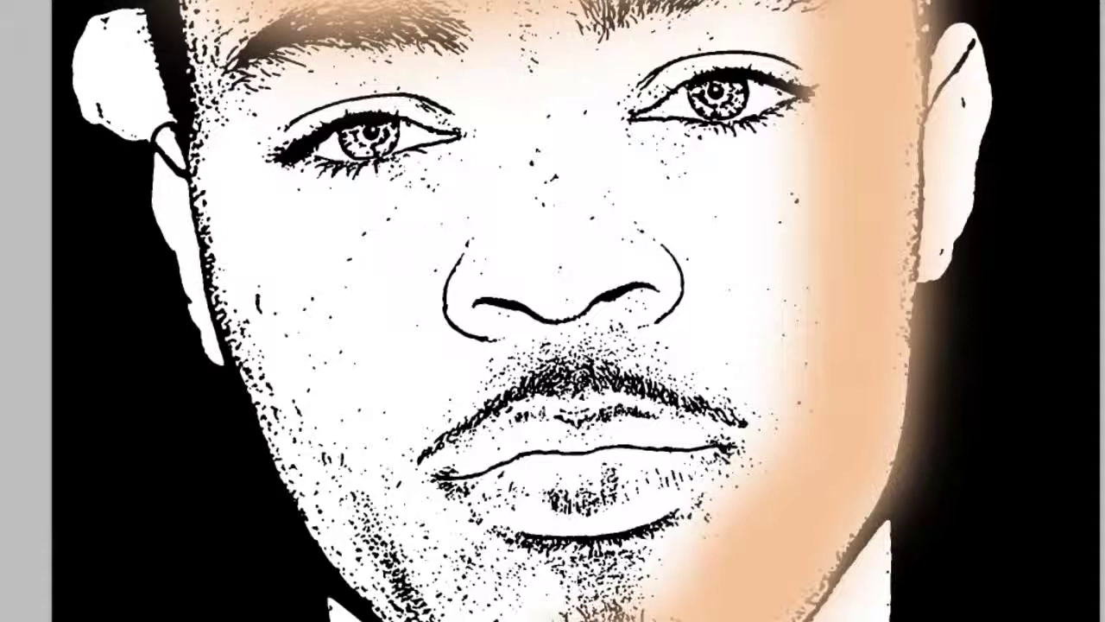
mouse_move(509, 615)
mouse_down()
mouse_move(370, 551)
mouse_move(336, 412)
mouse_move(302, 352)
mouse_up()
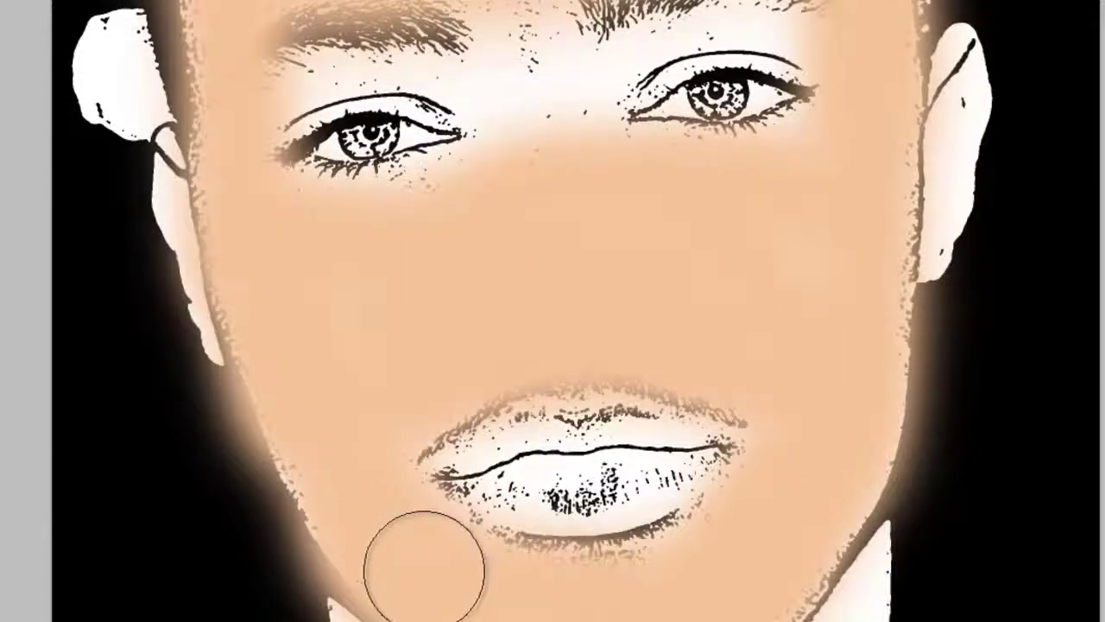
mouse_move(445, 201)
mouse_down()
mouse_move(474, 202)
mouse_move(493, 184)
mouse_move(506, 111)
mouse_move(498, 90)
mouse_move(470, 69)
mouse_move(402, 52)
mouse_move(276, 67)
mouse_move(414, 37)
mouse_move(604, 44)
mouse_move(773, 26)
mouse_move(647, 20)
mouse_move(592, 44)
mouse_up()
- Paint peach over the right ear and left cheek edge, then zoom out
mouse_move(904, 146)
mouse_down()
mouse_move(937, 69)
mouse_move(920, 239)
mouse_move(933, 58)
mouse_move(945, 61)
mouse_up()
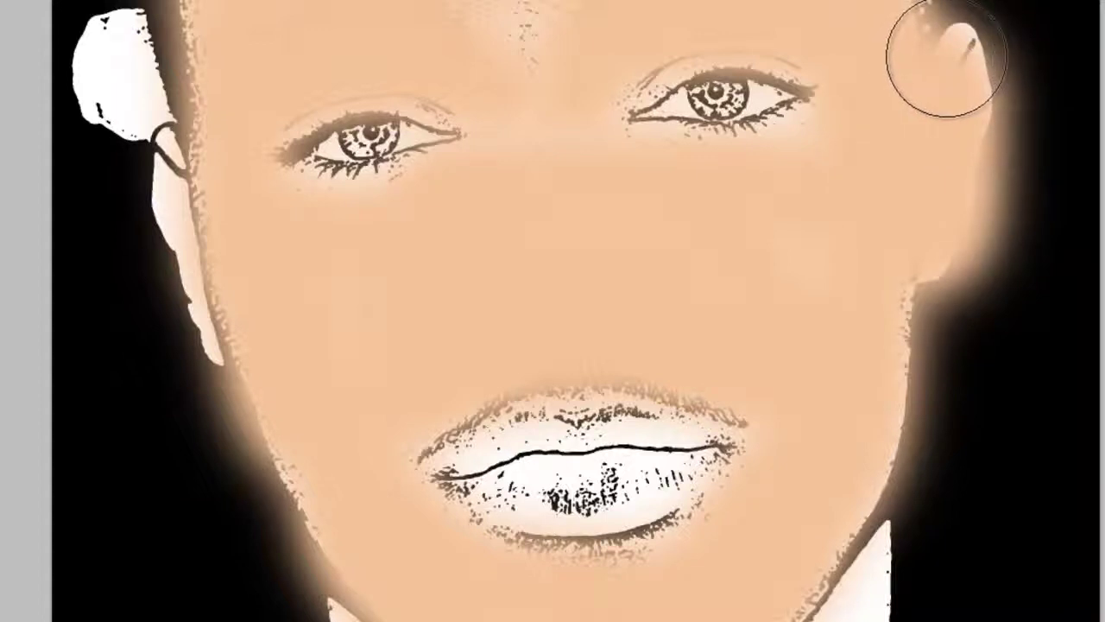
mouse_move(242, 322)
mouse_down()
mouse_move(191, 166)
mouse_move(236, 247)
mouse_move(185, 173)
mouse_move(192, 178)
mouse_up()
scroll(570, 398, down, 1)
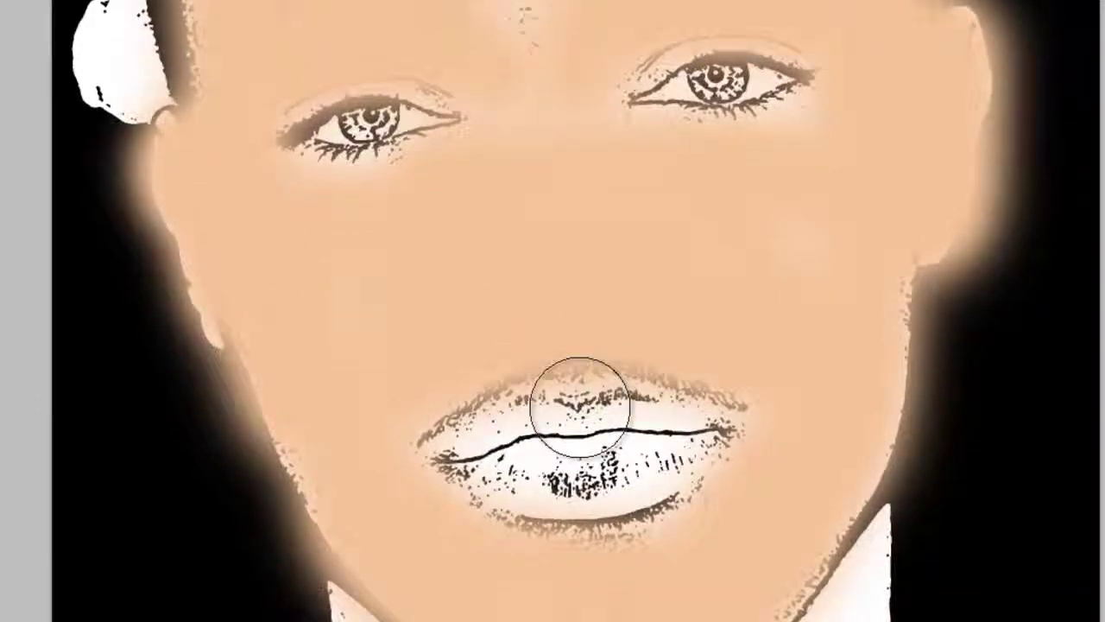
scroll(590, 414, down, 4)
scroll(553, 406, down, 2)
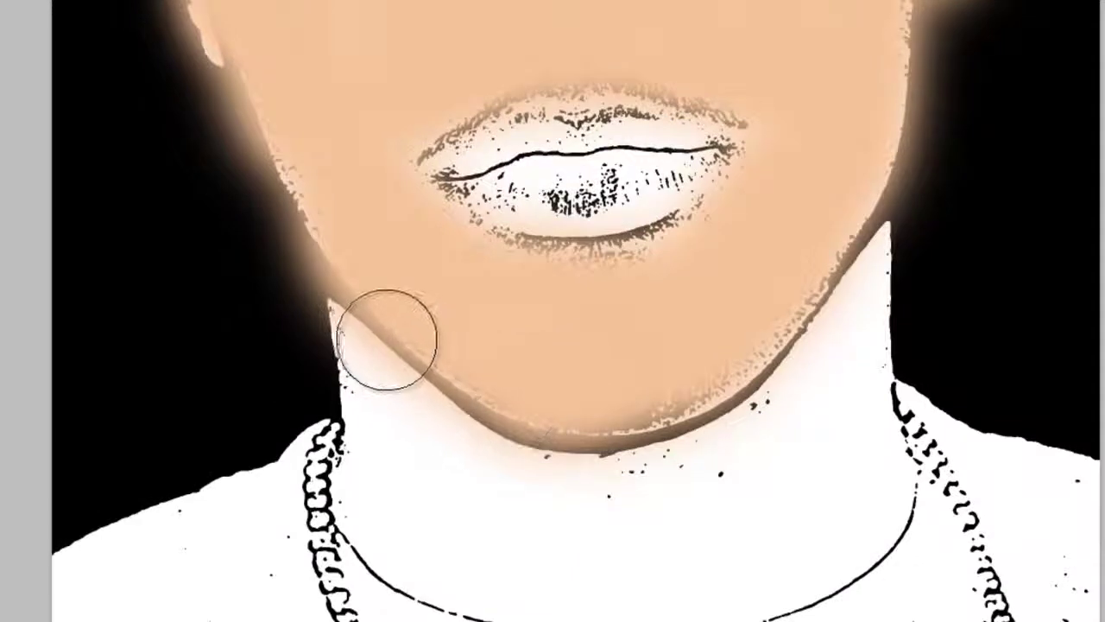
key(alt+BackSpace)
key(v)
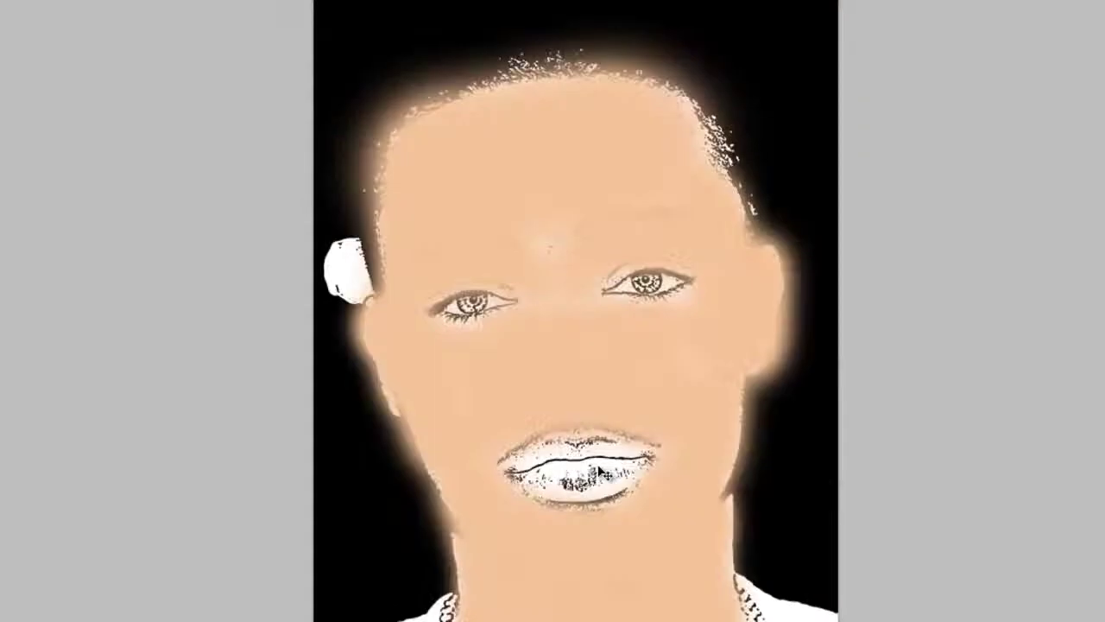
- Set the skin-colour layer's blend mode to Multiply
key(b)
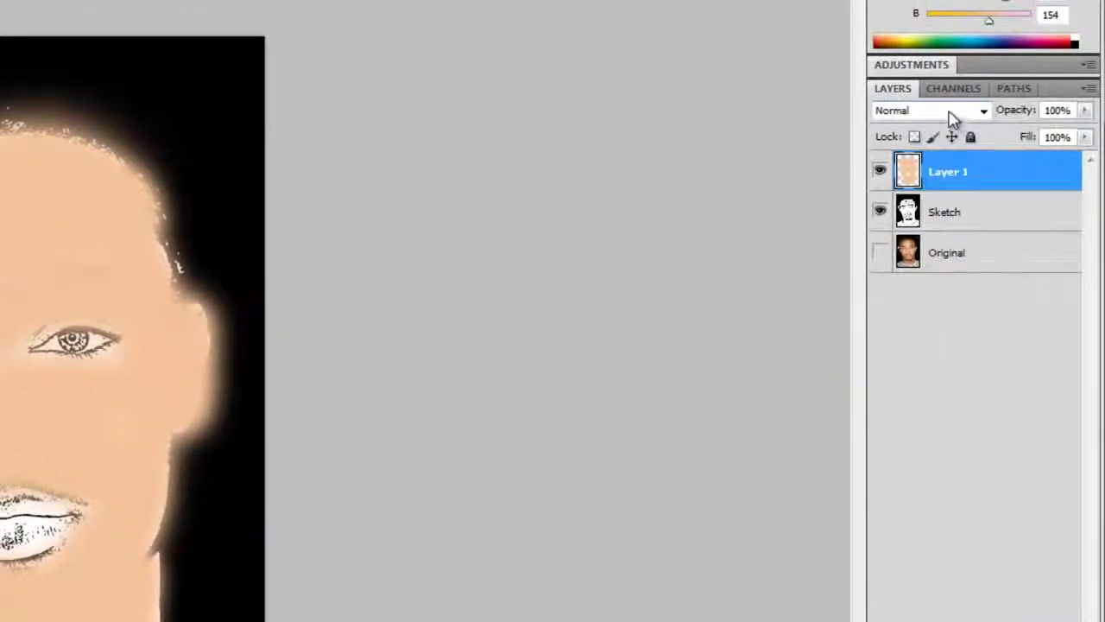
click(953, 112)
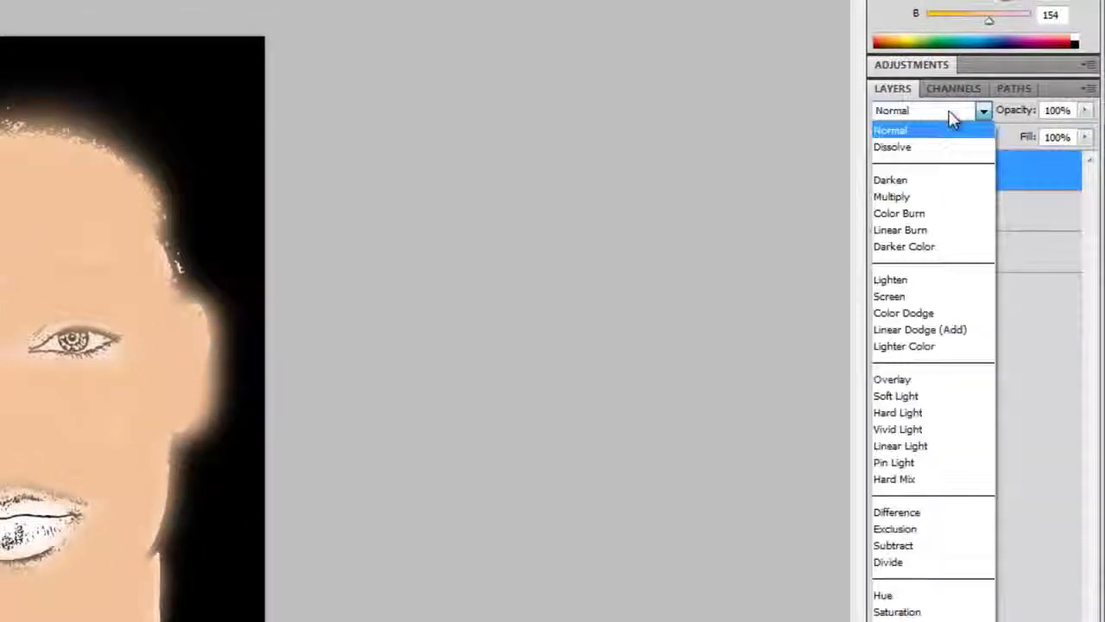
click(907, 201)
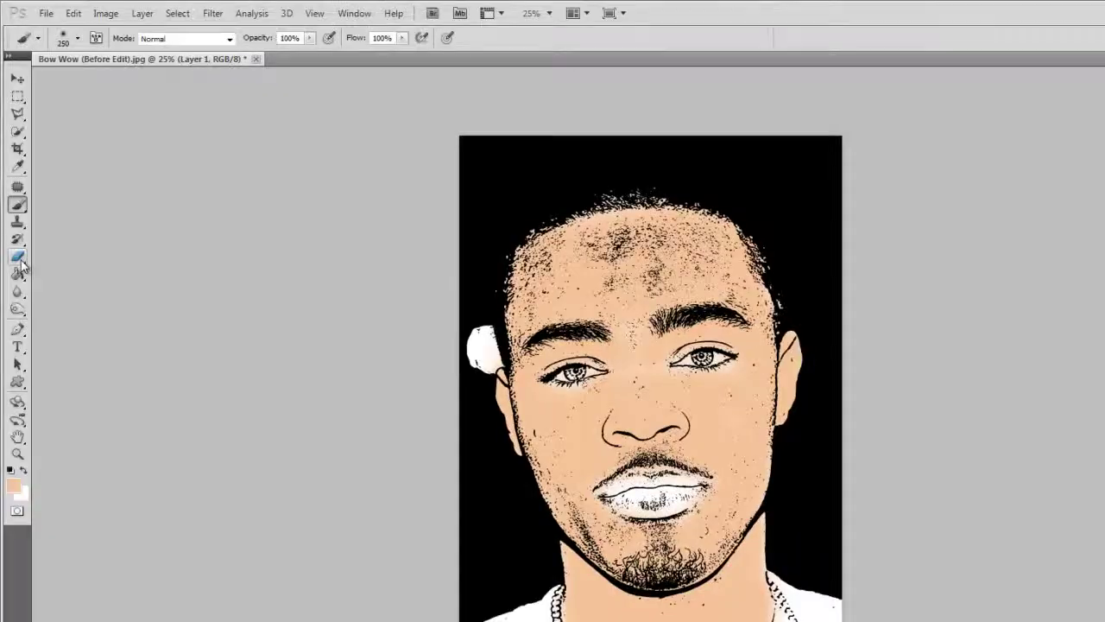
- Switch to the Eraser Tool with a 28 px, 100% hardness round brush
click(20, 259)
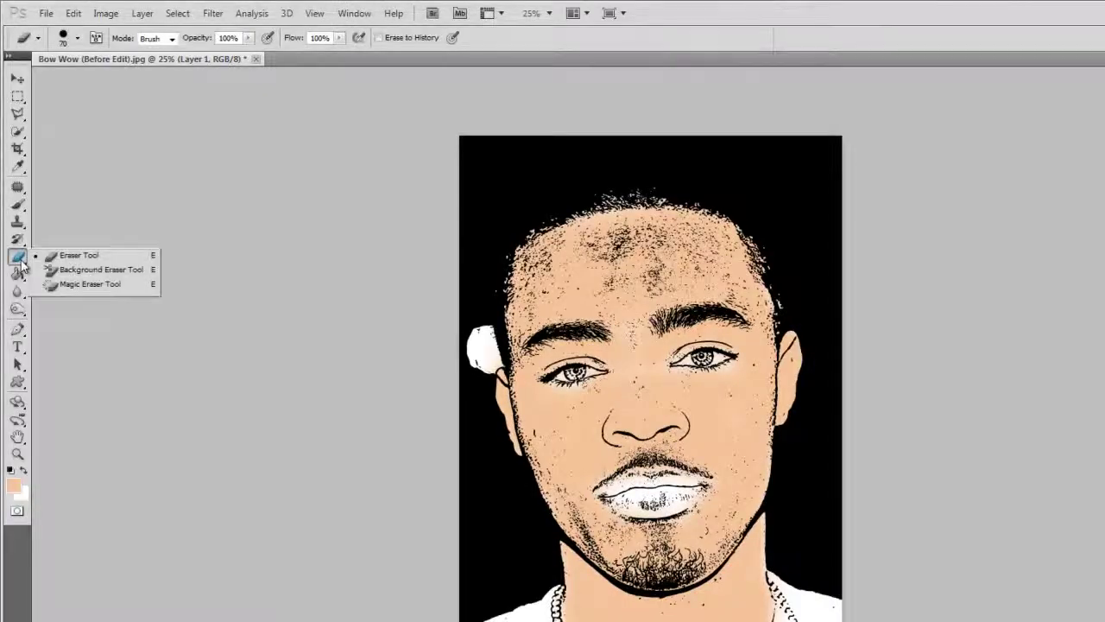
click(66, 260)
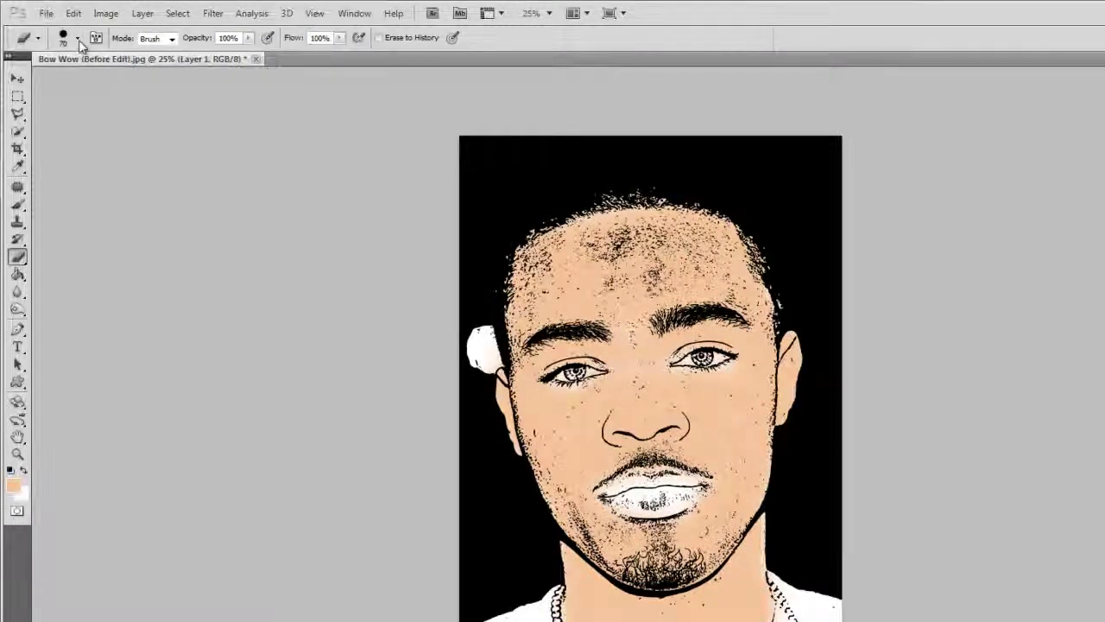
click(78, 38)
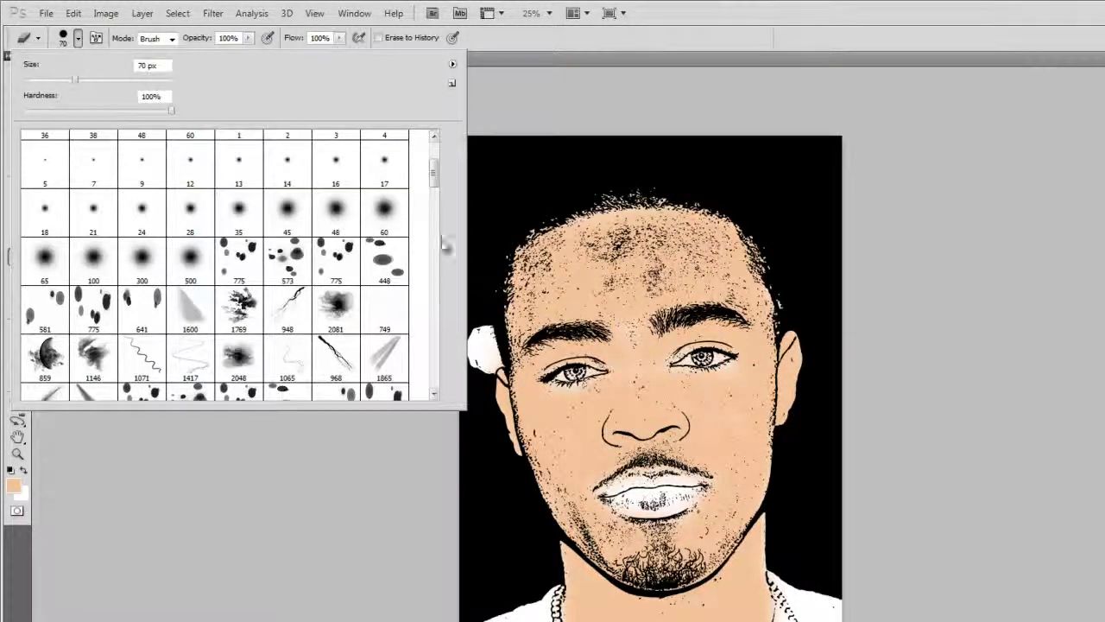
drag(436, 179, 434, 144)
click(337, 203)
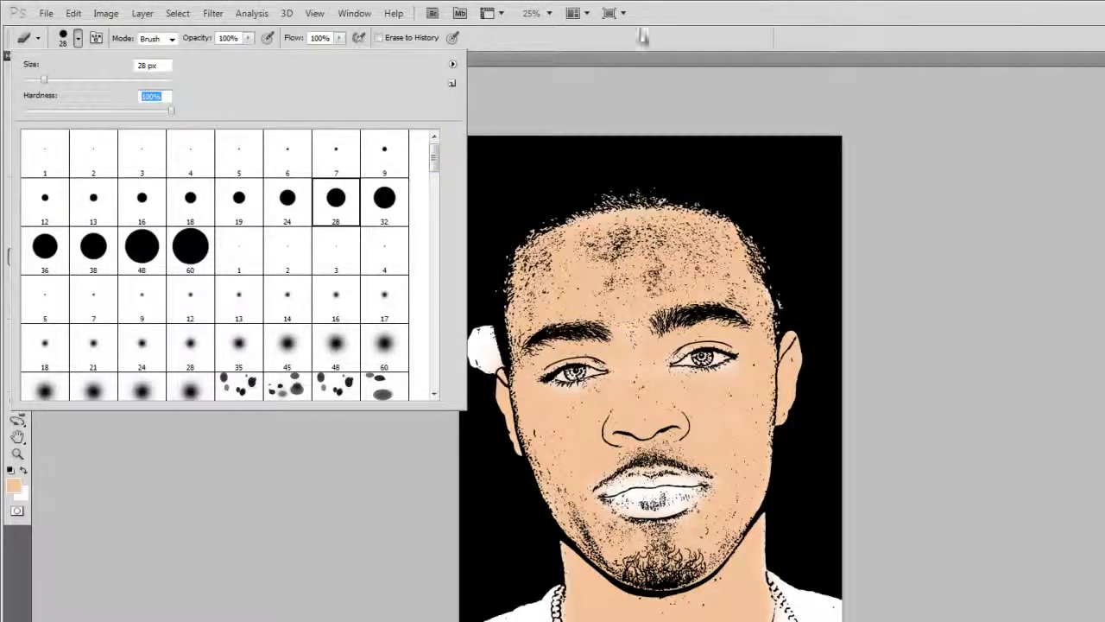
click(669, 38)
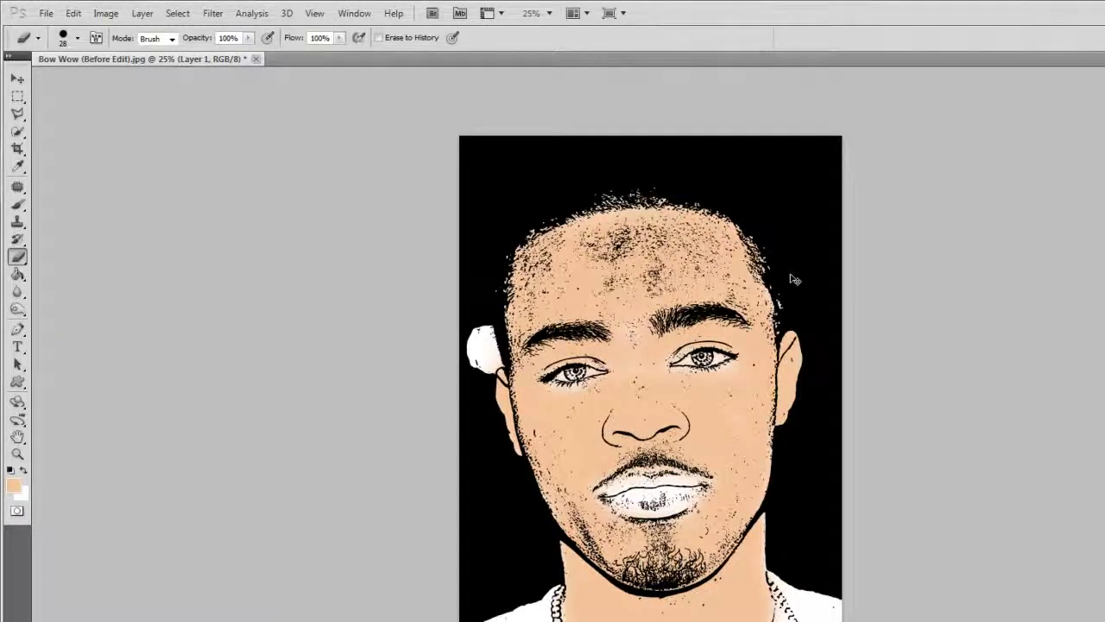
- At 50% zoom, touch up the peach skin tone along the lower neckline
key(ctrl+plus)
key(ctrl+plus)
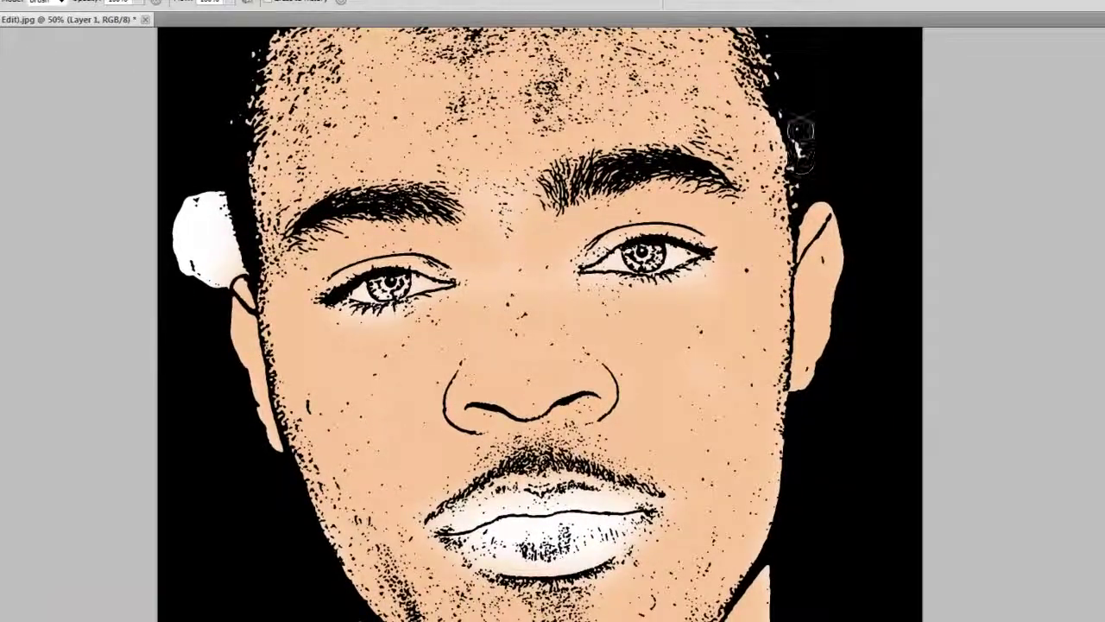
scroll(803, 147, up, 3)
scroll(803, 182, up, 1)
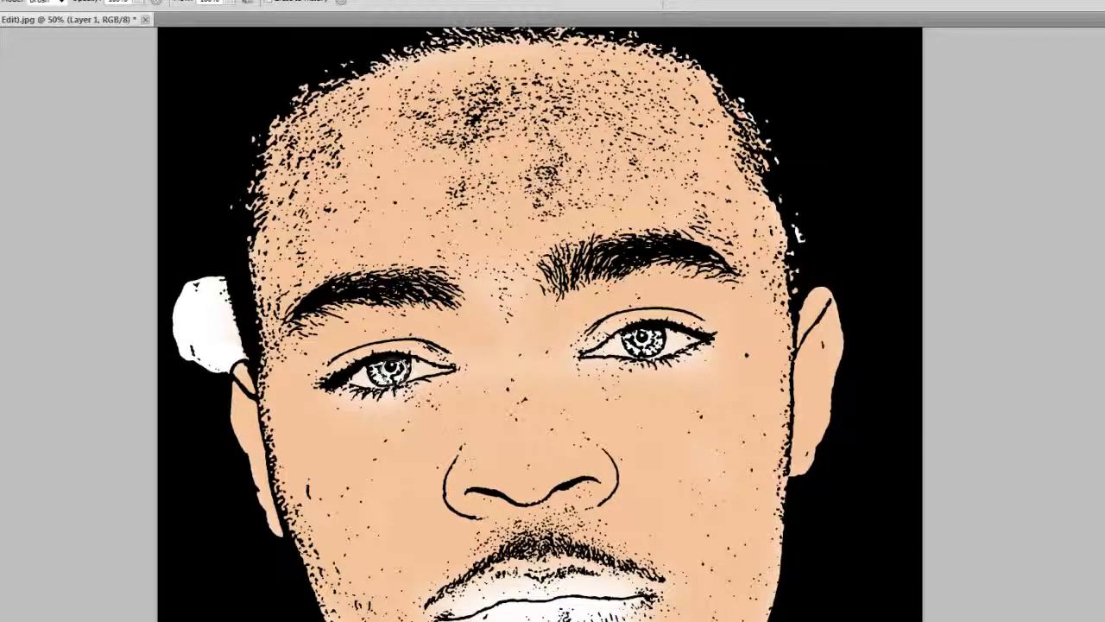
scroll(630, 358, down, 1)
scroll(629, 361, down, 3)
scroll(629, 363, down, 2)
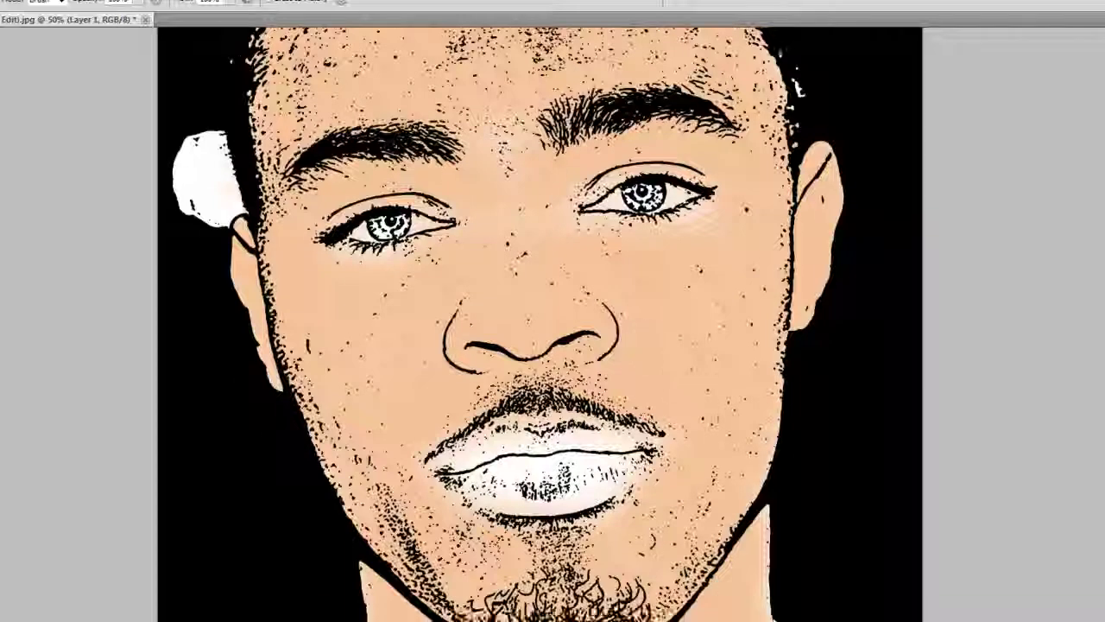
scroll(630, 363, down, 1)
scroll(785, 559, down, 2)
scroll(741, 572, down, 2)
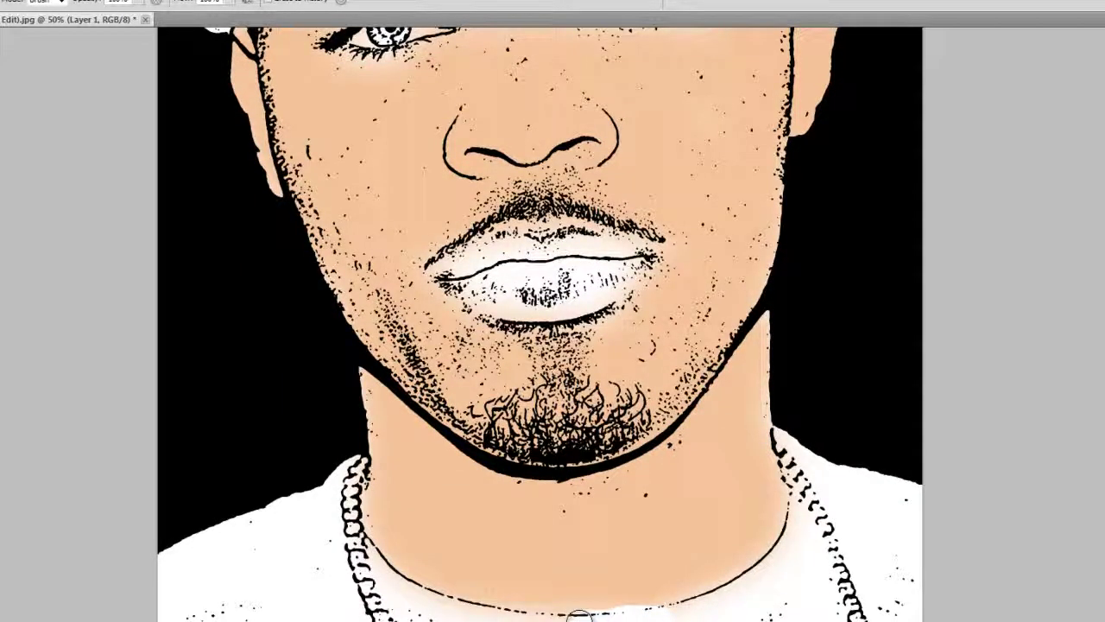
drag(630, 614, 644, 616)
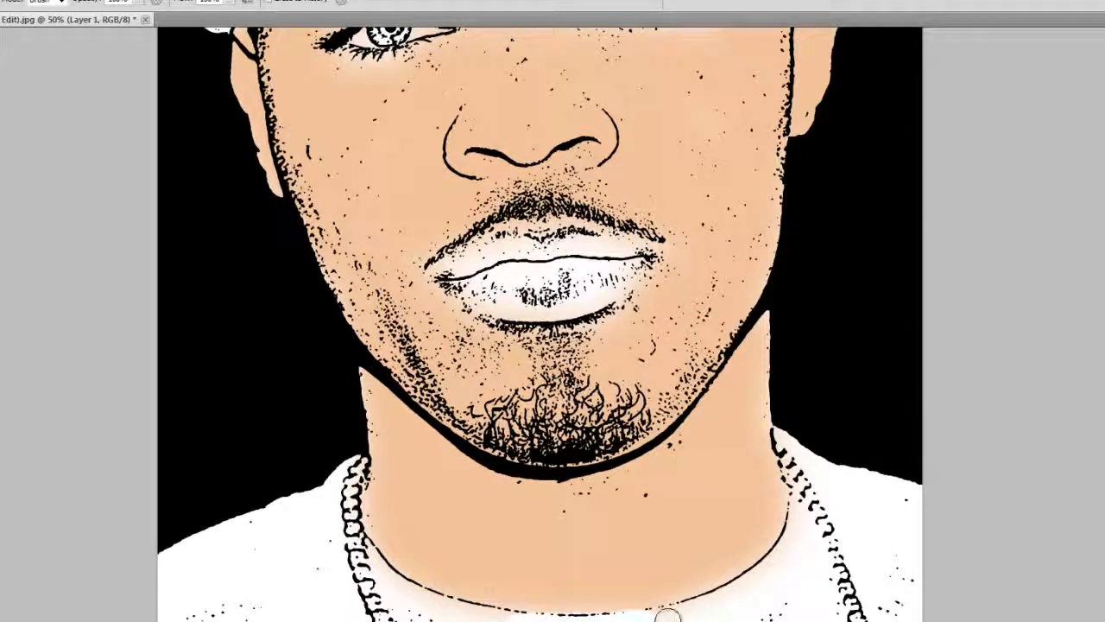
- Zoom back out to check skin-tone coverage over the whole portrait
key(ctrl+minus)
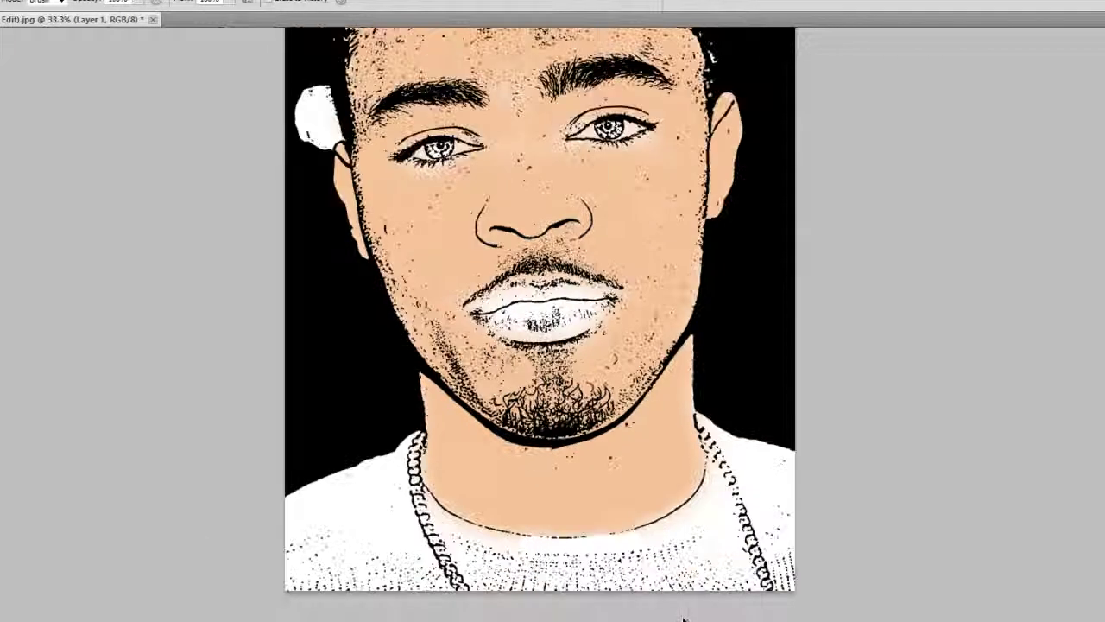
scroll(728, 533, up, 1)
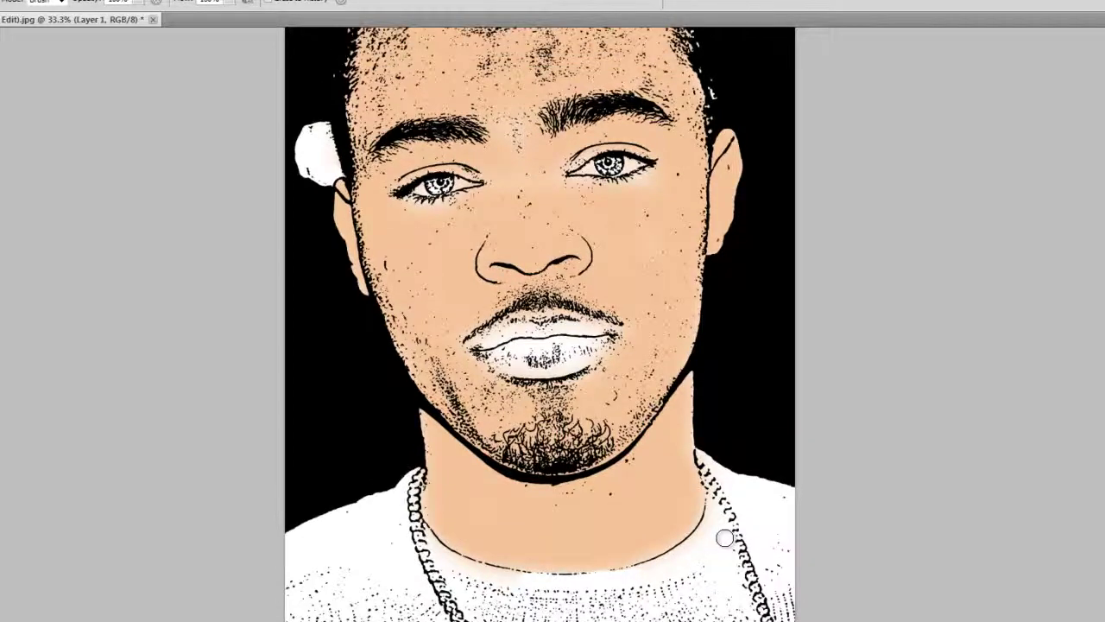
scroll(728, 533, up, 1)
scroll(728, 533, up, 2)
scroll(725, 538, up, 1)
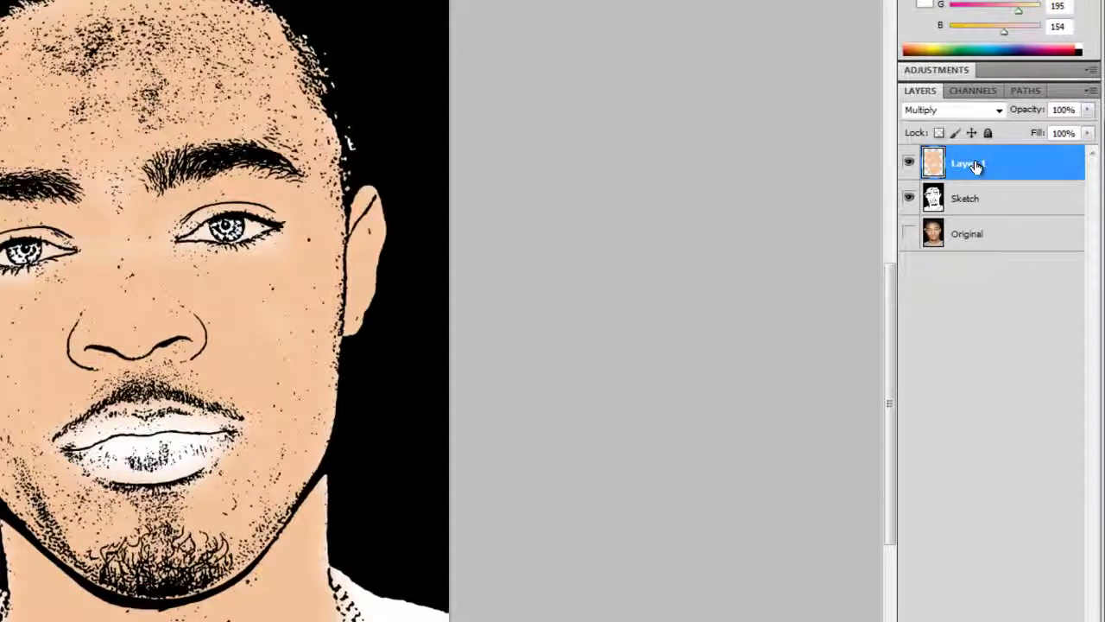
- Merge the skin paint layer down into Sketch and add a new empty Layer 1 above
right_click(975, 166)
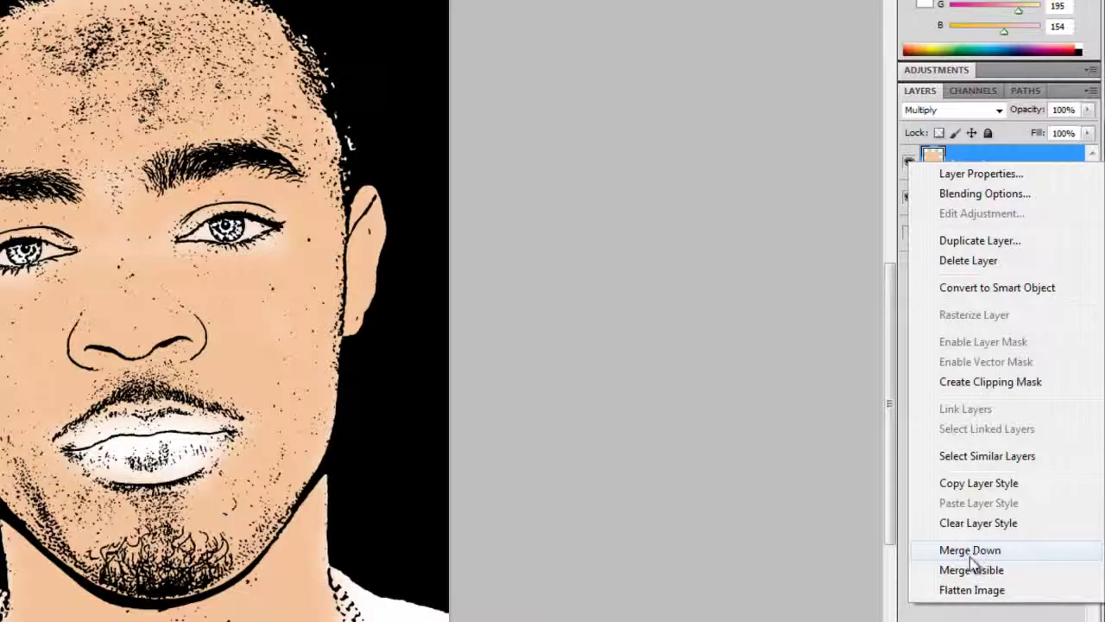
click(970, 553)
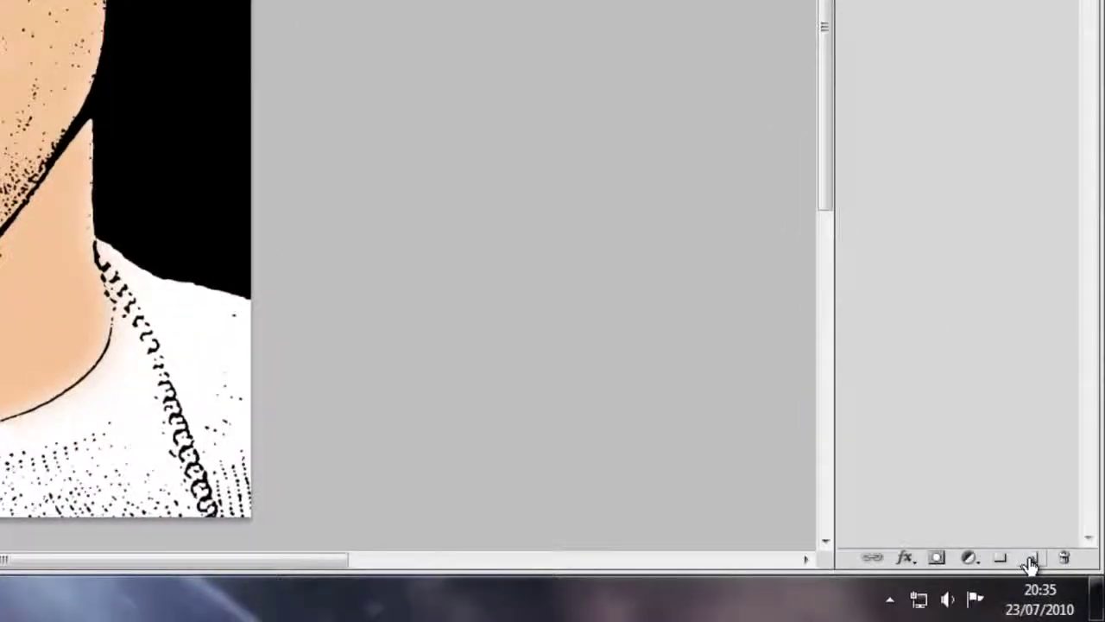
click(1034, 559)
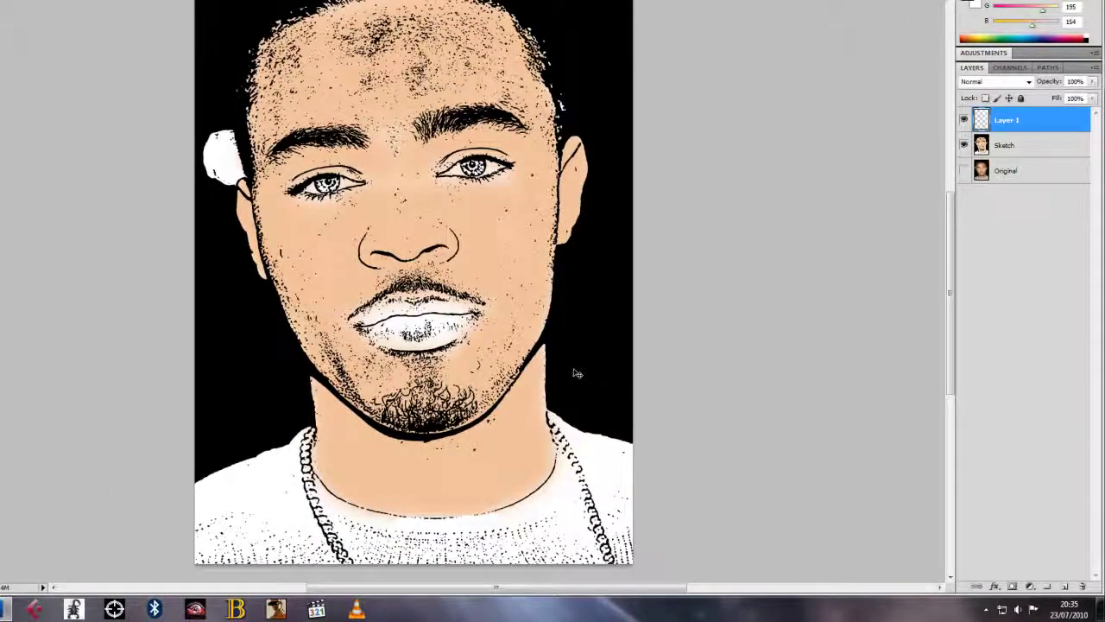
- With Sketch hidden, sample the reddish lip colour (R 199, G 115, B 91) from Original
key(b)
key(ctrl+plus)
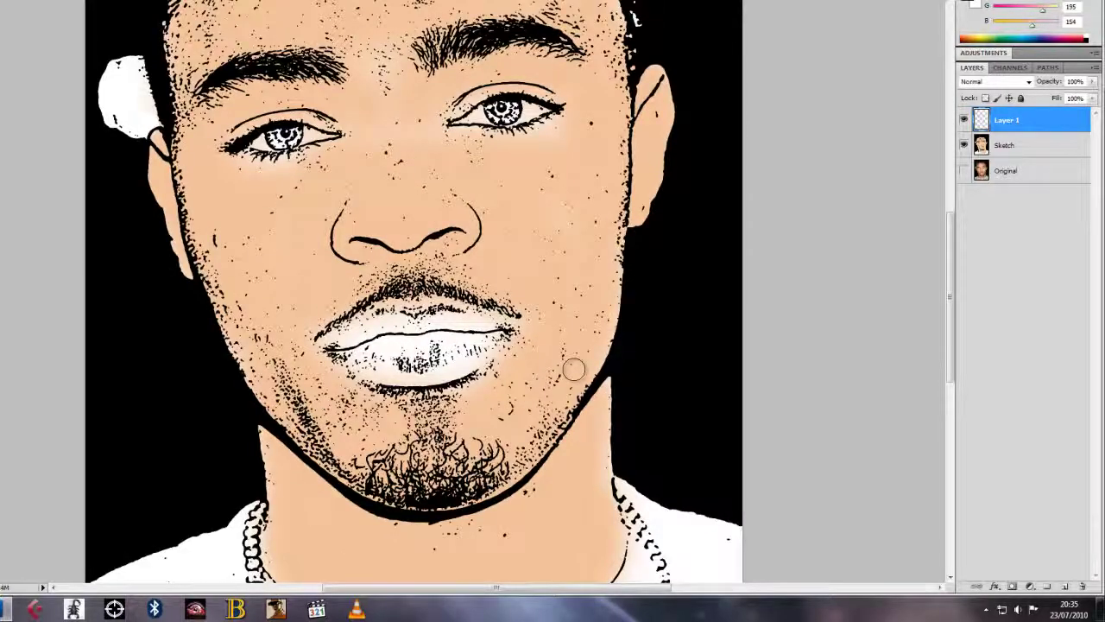
click(1017, 176)
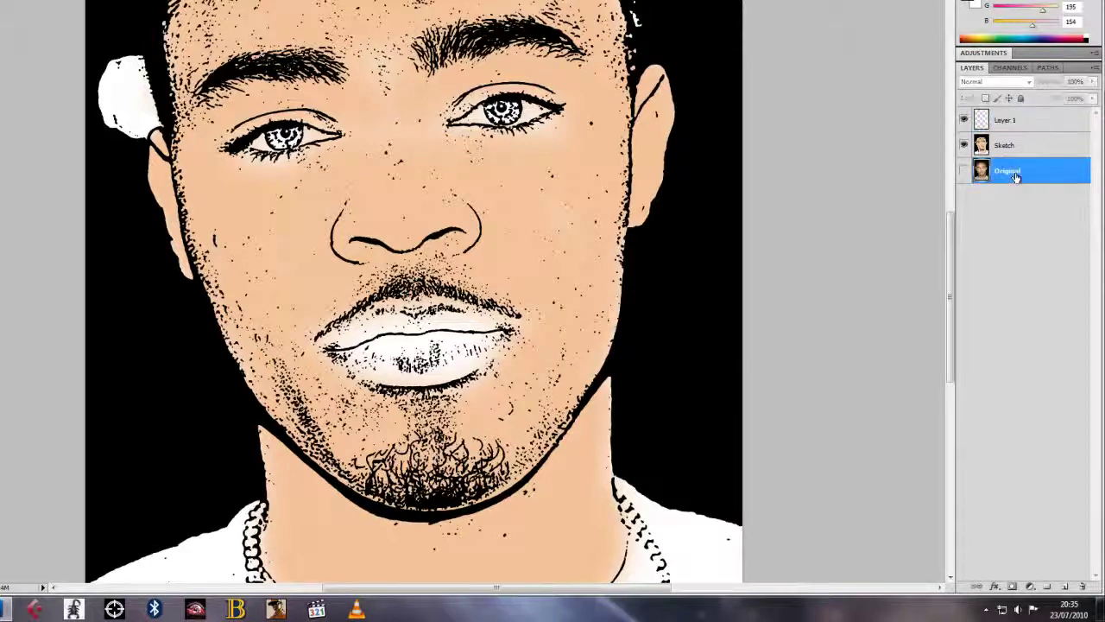
click(964, 145)
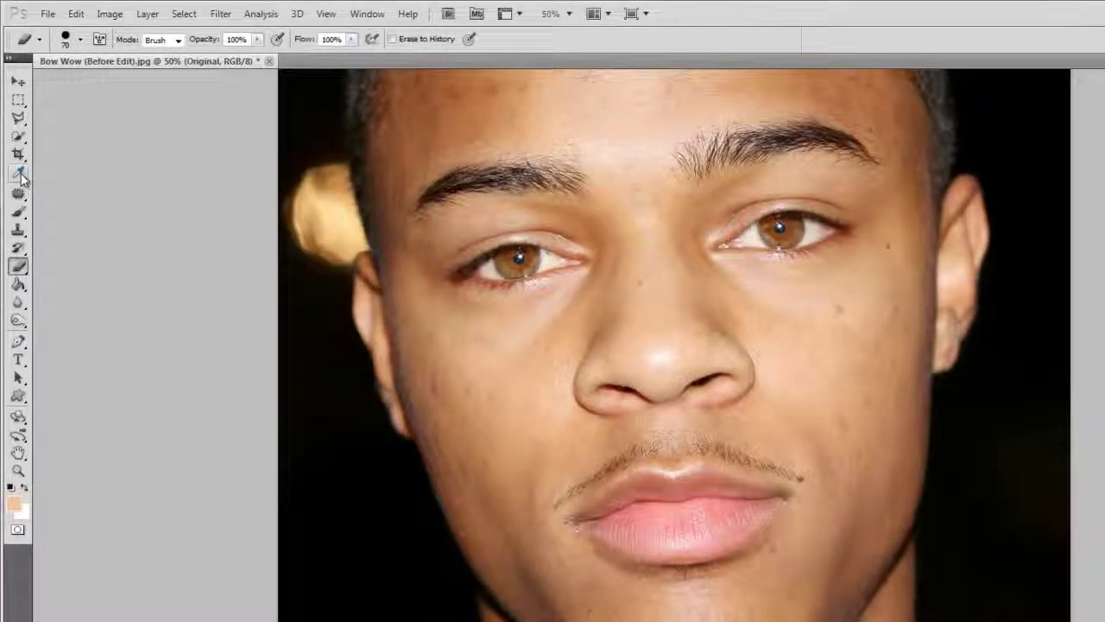
click(21, 175)
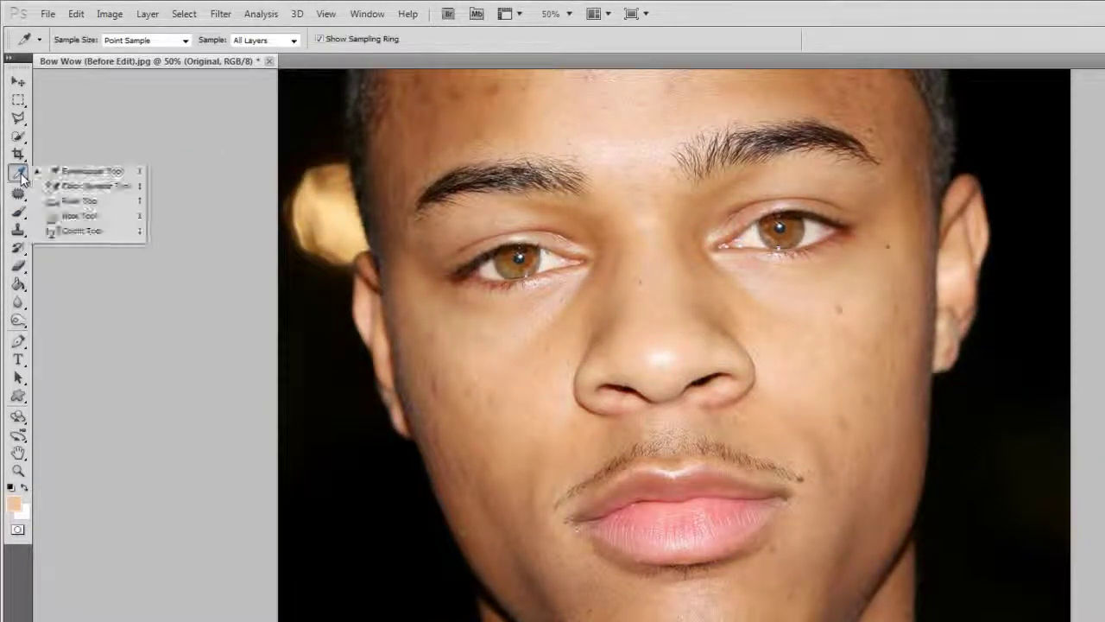
click(68, 172)
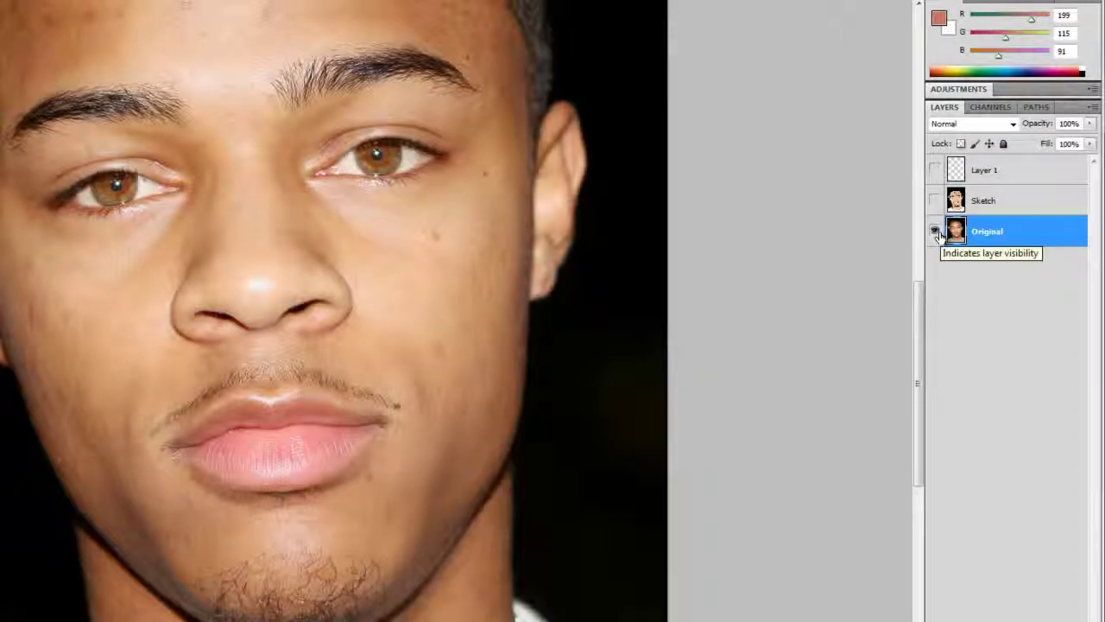
- Hide Original, show Sketch again, and select Layer 1 with the Brush Tool
click(935, 232)
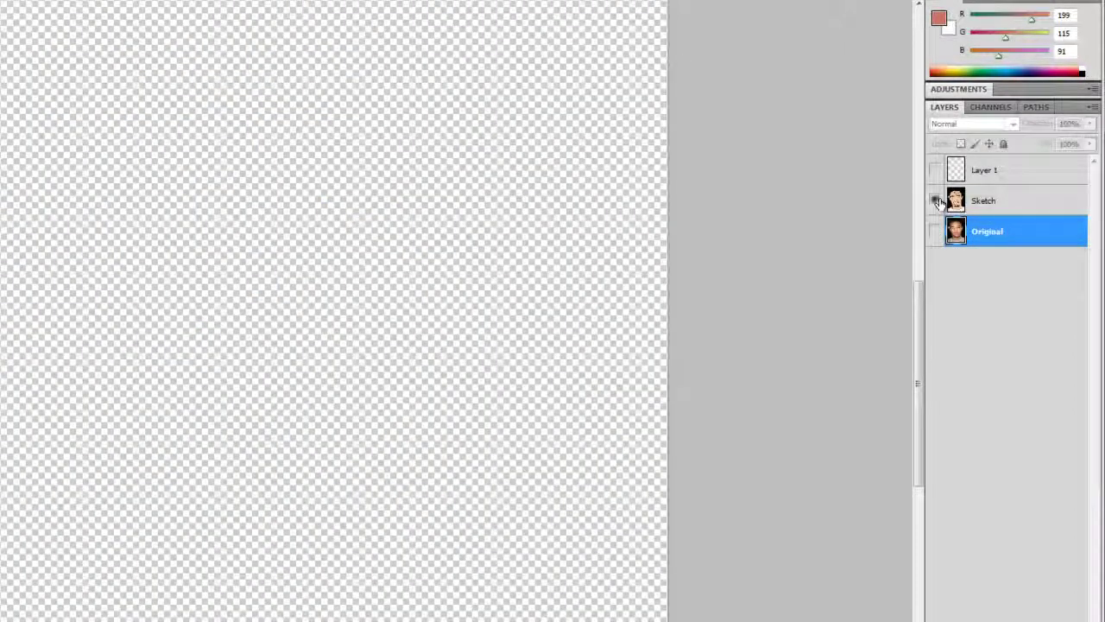
click(937, 201)
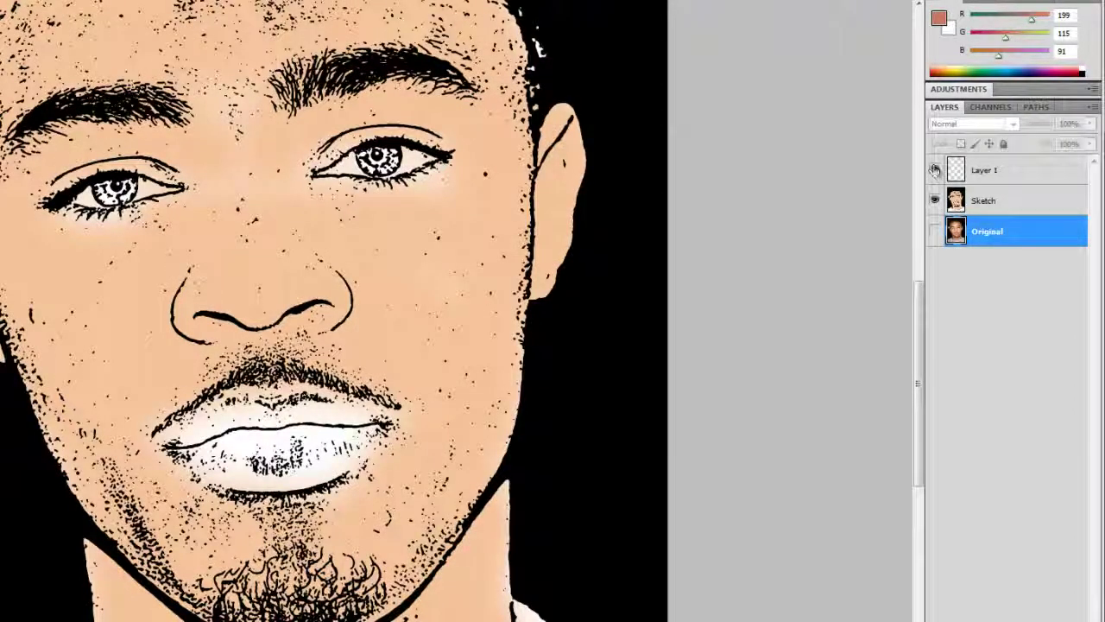
click(1018, 179)
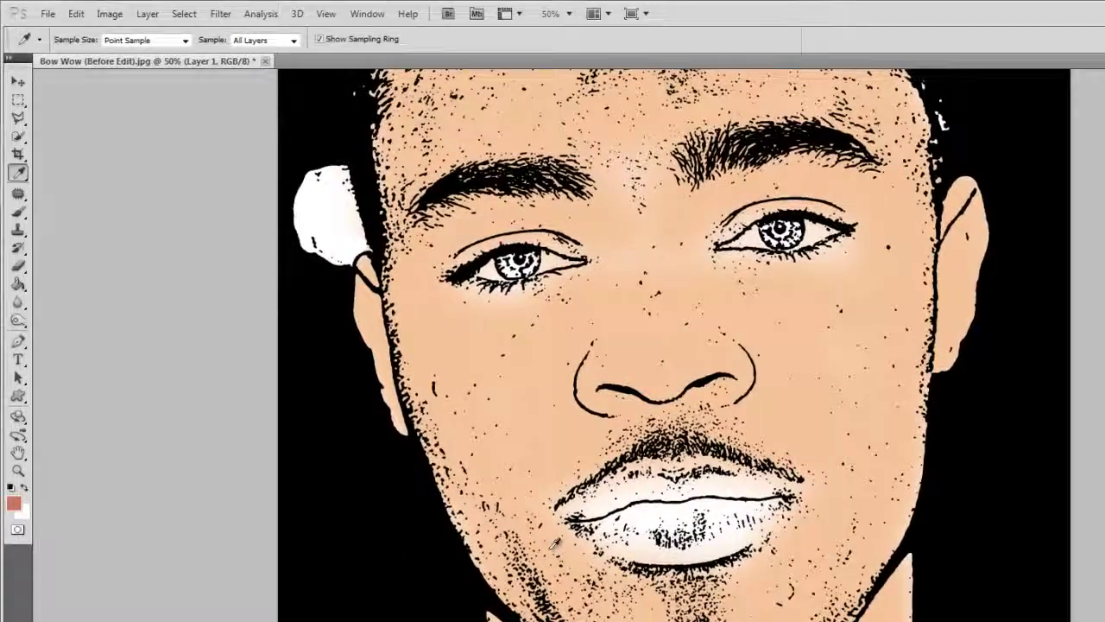
click(22, 216)
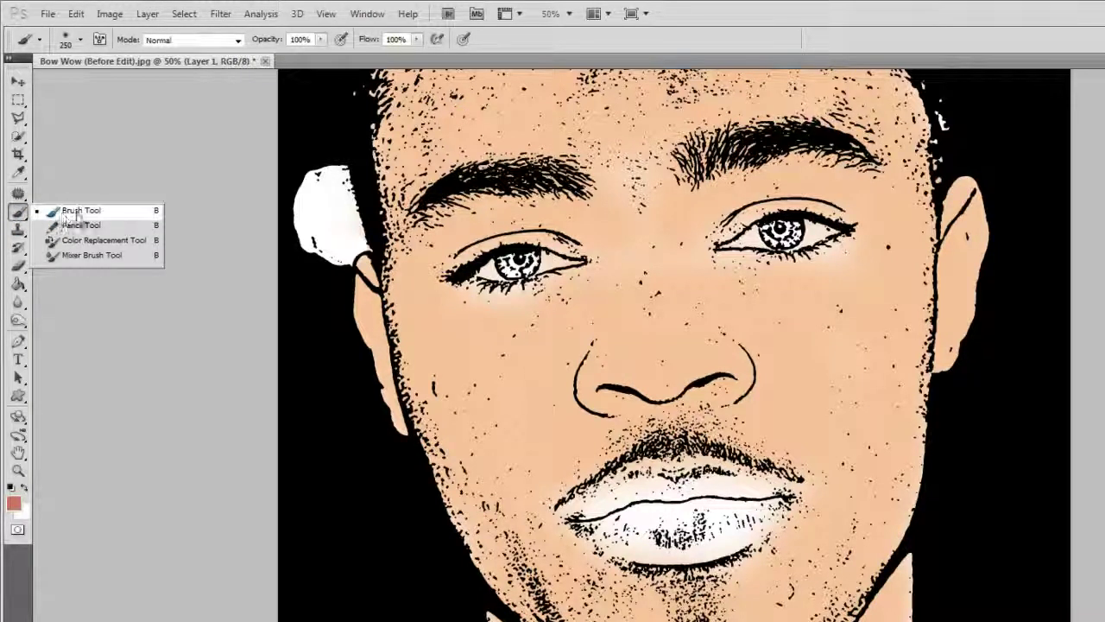
click(72, 213)
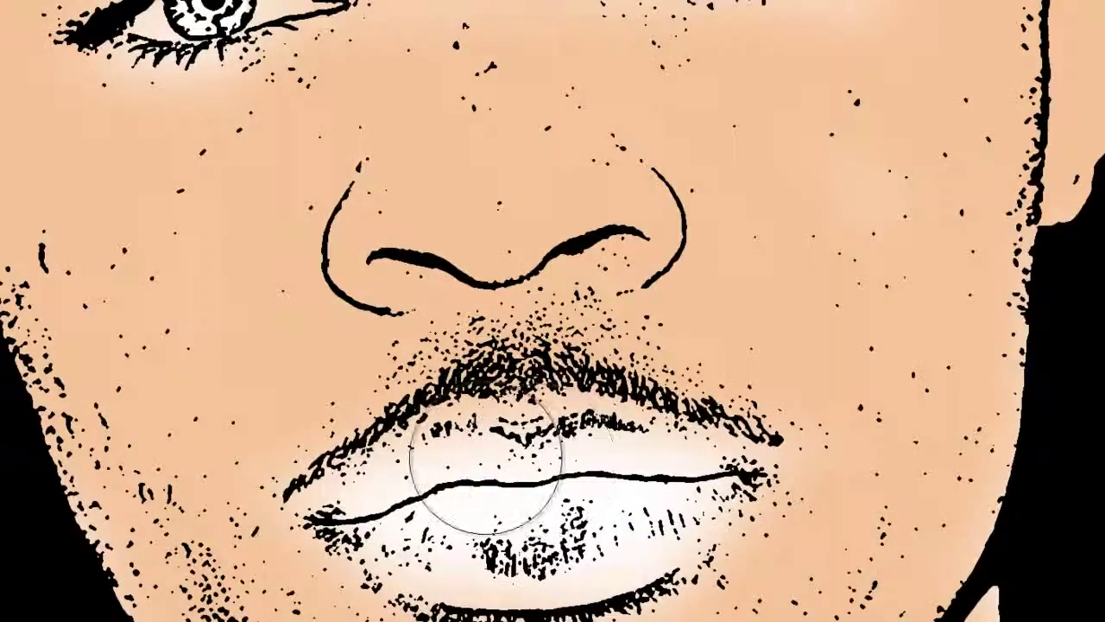
- Paint the sampled red over the upper and lower lips on Layer 1
click(585, 481)
click(587, 478)
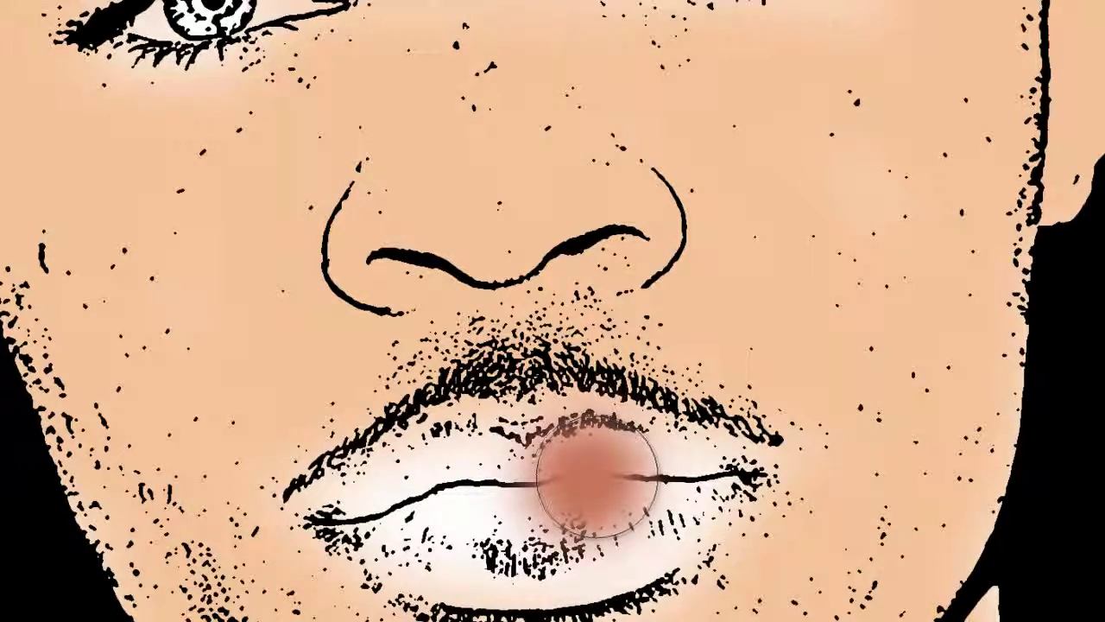
mouse_move(616, 440)
mouse_down()
mouse_move(656, 454)
mouse_move(666, 437)
mouse_move(674, 443)
mouse_up()
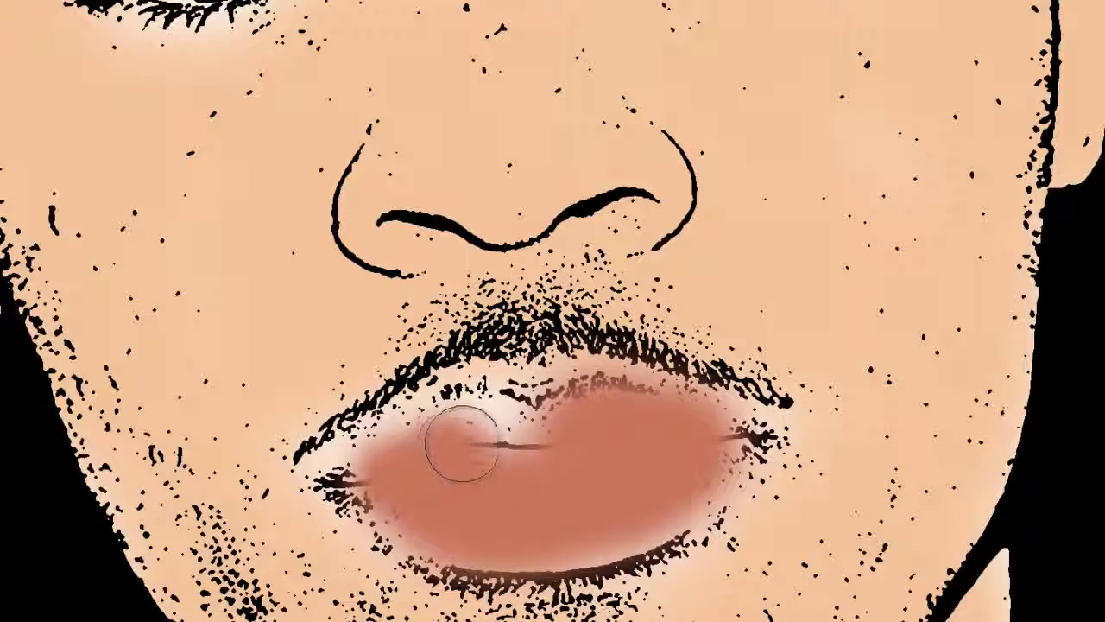
mouse_move(456, 444)
mouse_down()
mouse_move(582, 452)
mouse_move(570, 484)
mouse_move(644, 536)
mouse_up()
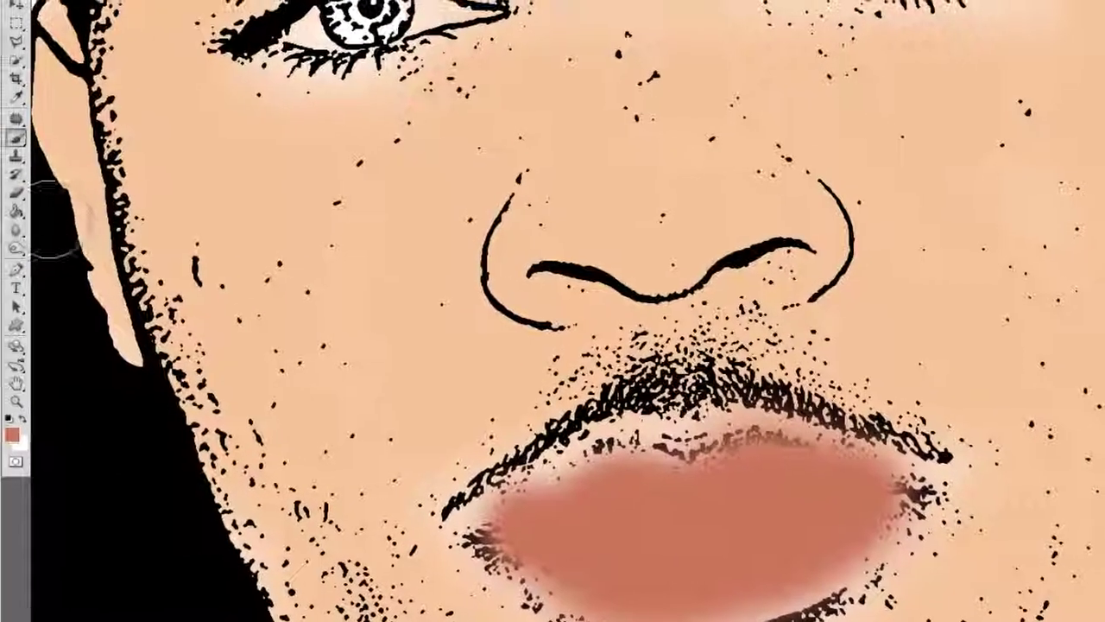
- Erase stray red paint along the mustache edges with the Eraser Tool
right_click(26, 197)
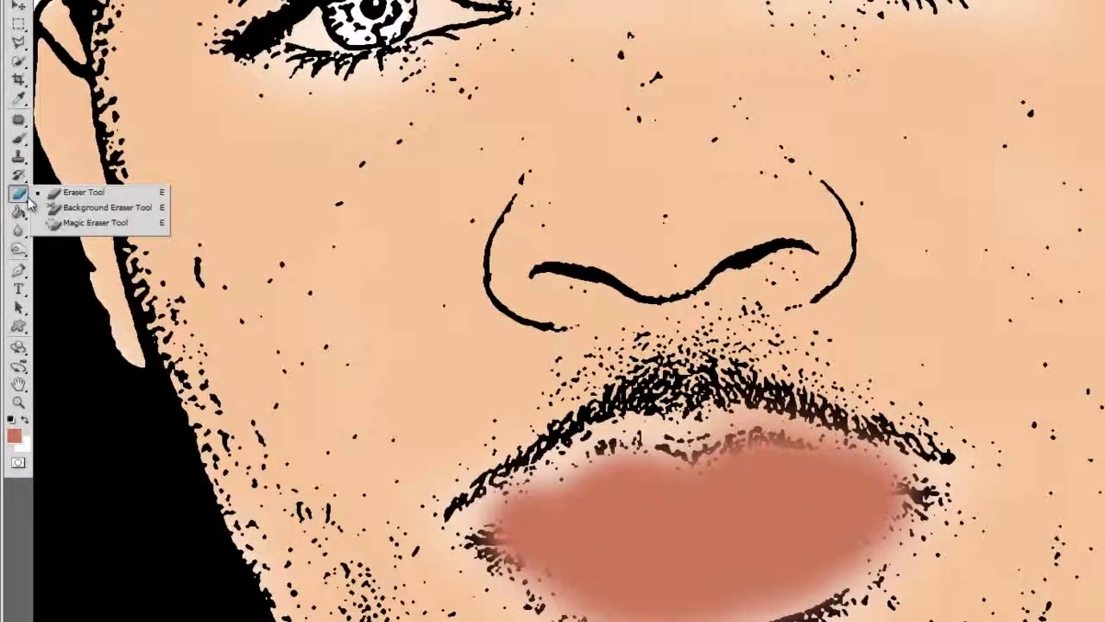
click(80, 196)
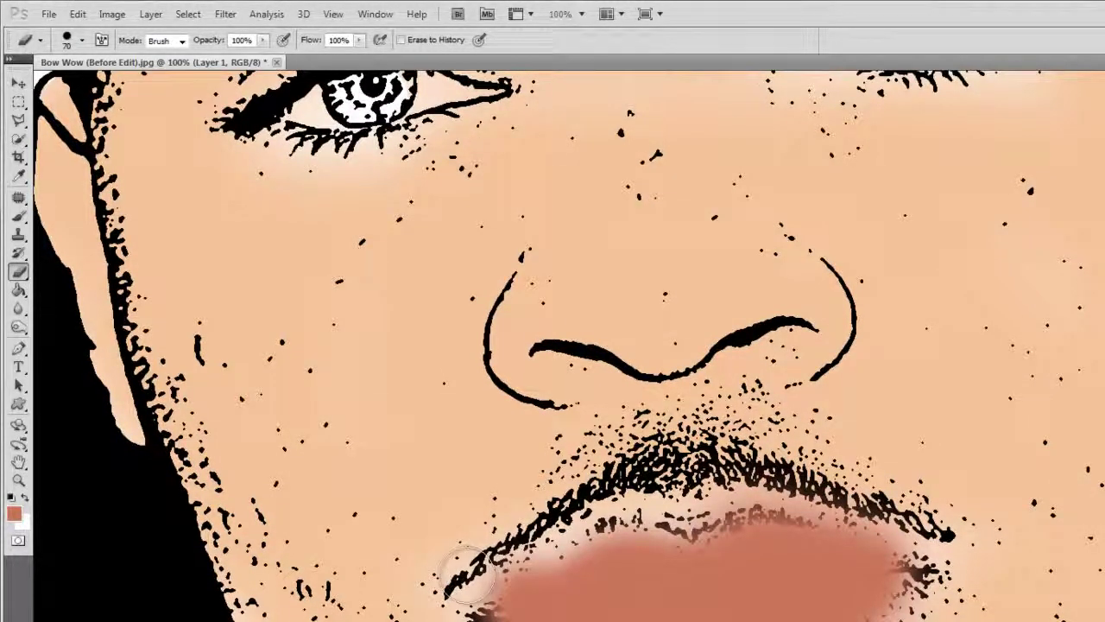
mouse_move(457, 596)
mouse_down()
mouse_move(596, 509)
mouse_move(615, 485)
mouse_move(644, 488)
mouse_move(630, 505)
mouse_move(691, 509)
mouse_up()
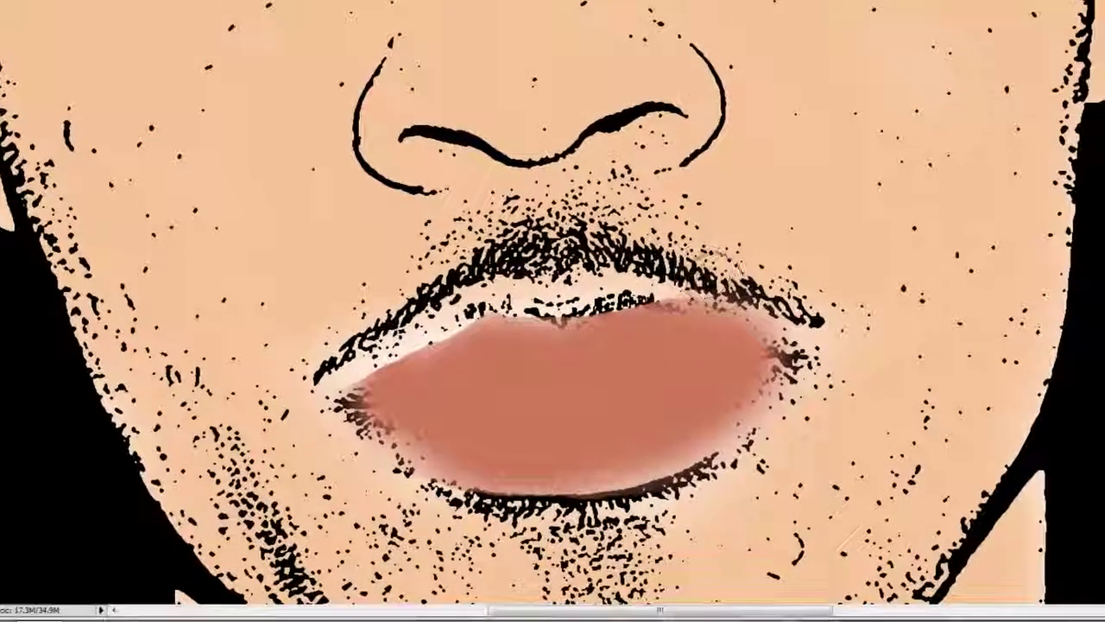
mouse_move(717, 280)
mouse_down()
mouse_move(846, 329)
mouse_move(846, 343)
mouse_move(1089, 369)
mouse_up()
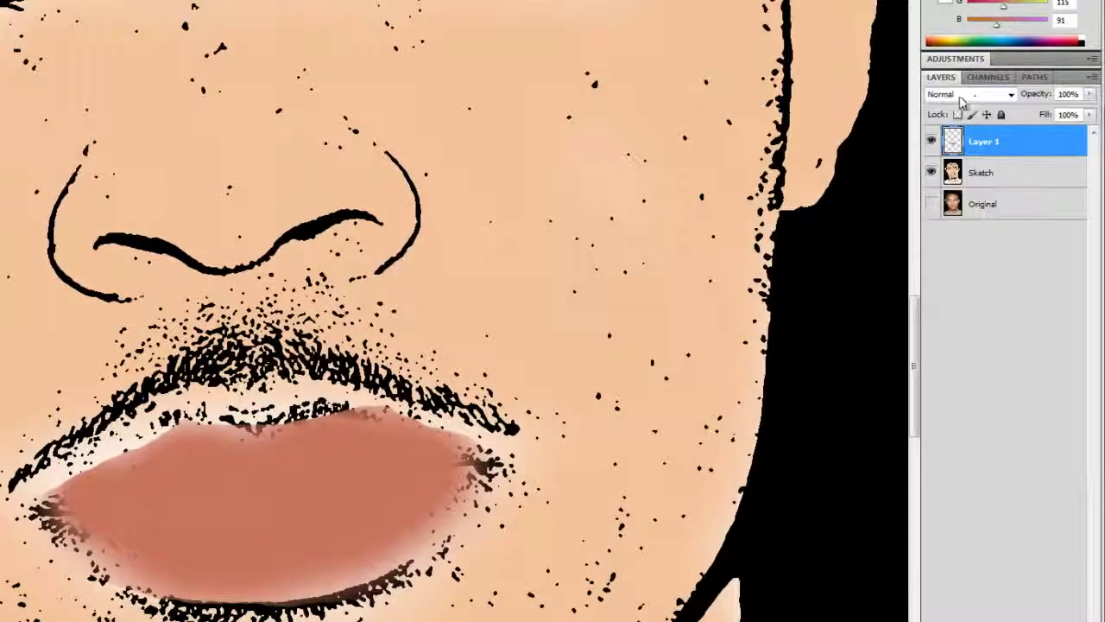
- Set Layer 1's blend mode to Multiply and zoom out to view the face
click(959, 96)
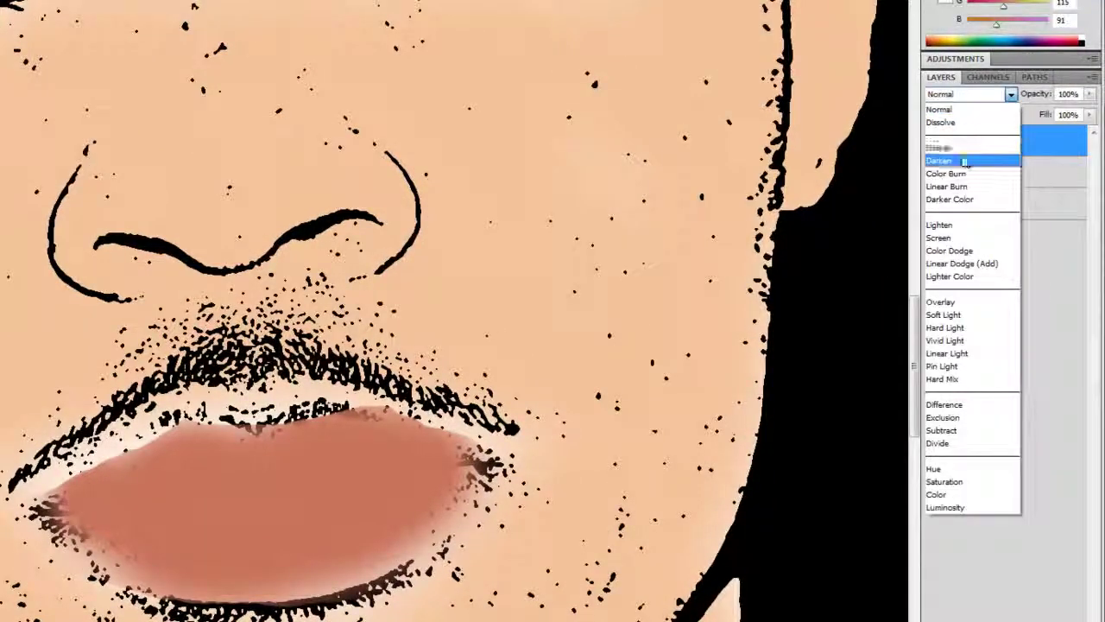
click(941, 161)
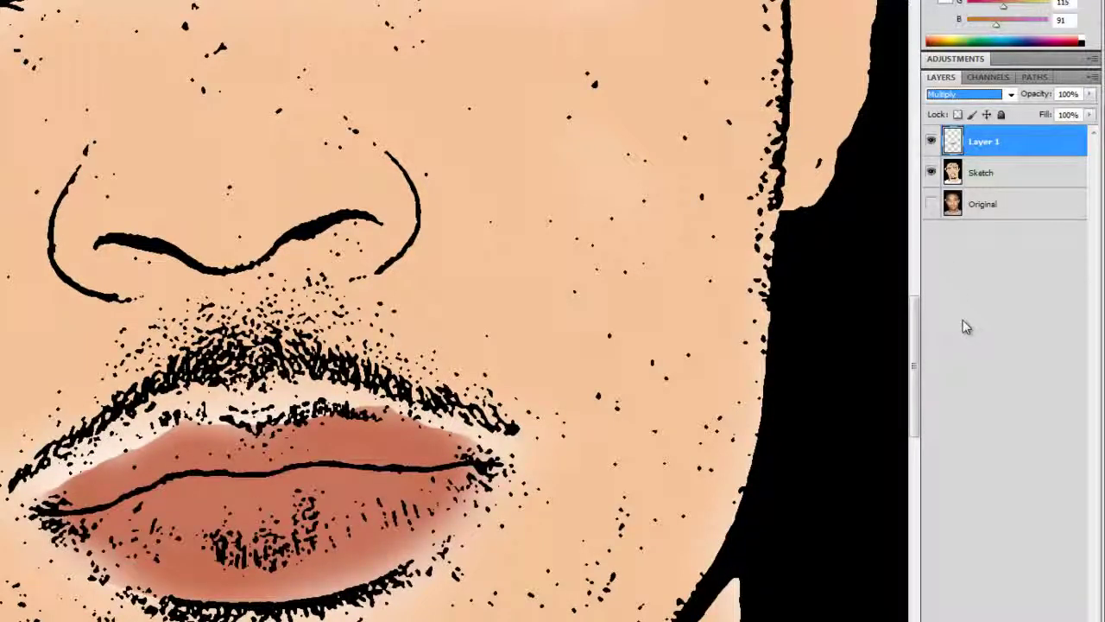
key(ctrl+minus)
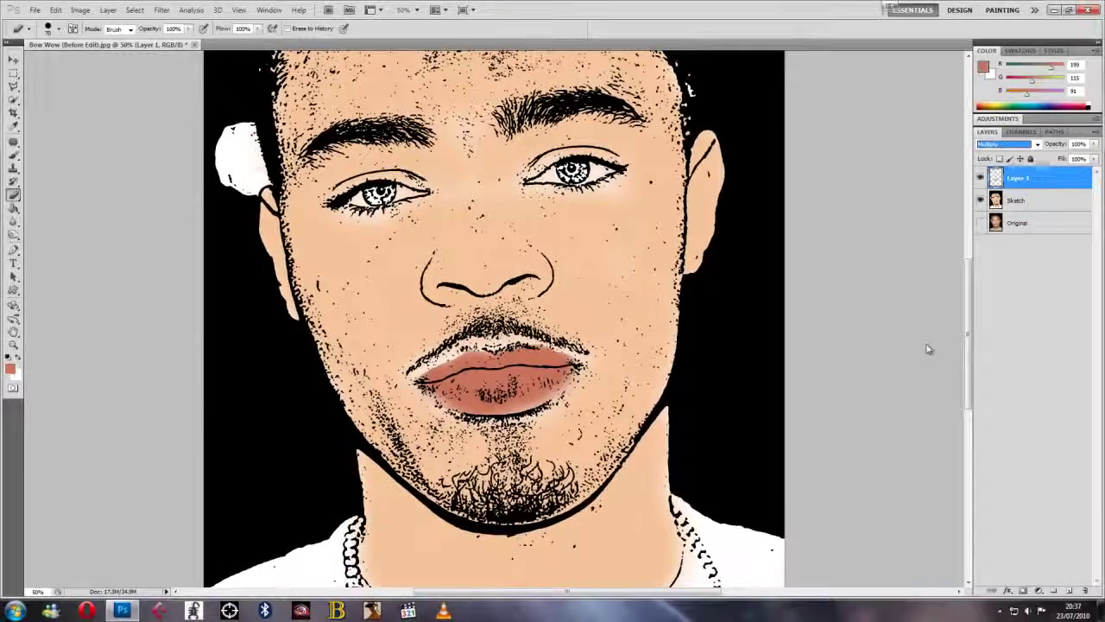
drag(969, 337, 970, 316)
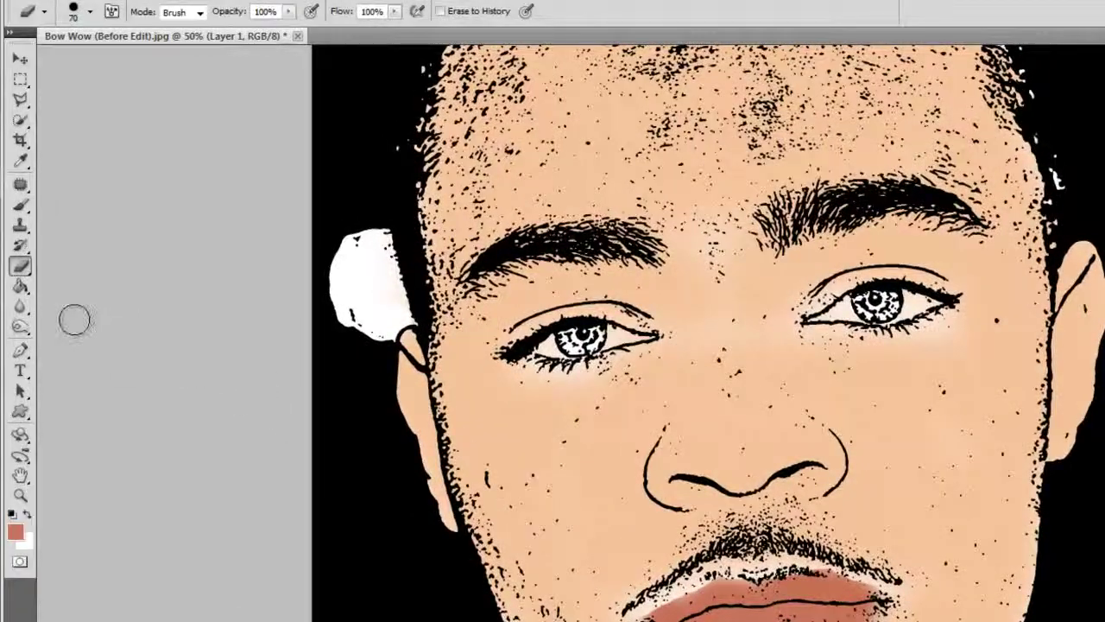
- Soften the upper lip's colour edge with the Blur Tool
click(22, 311)
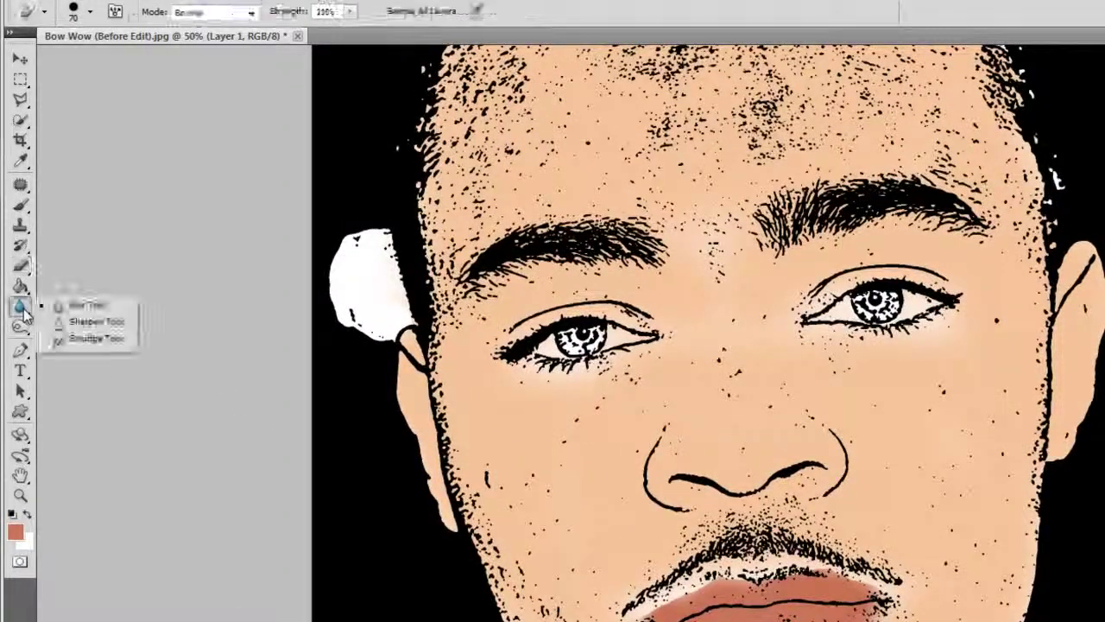
click(83, 310)
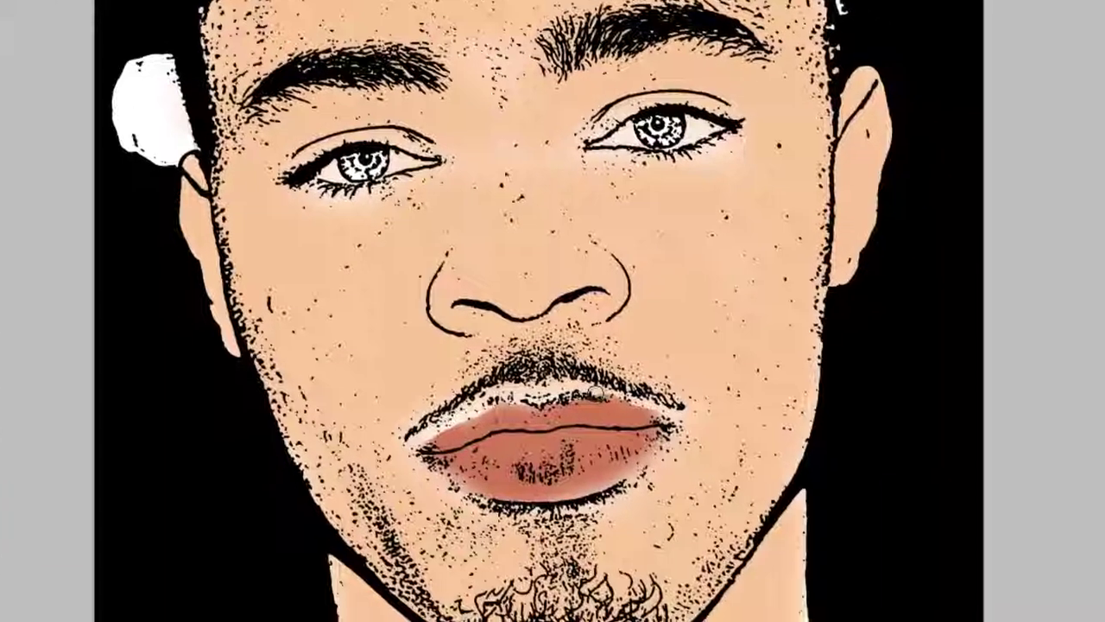
mouse_move(550, 403)
mouse_down()
mouse_move(484, 397)
mouse_move(423, 436)
mouse_move(483, 395)
mouse_move(678, 413)
mouse_move(648, 463)
mouse_move(554, 491)
mouse_move(407, 458)
mouse_move(466, 427)
mouse_move(634, 405)
mouse_move(656, 415)
mouse_up()
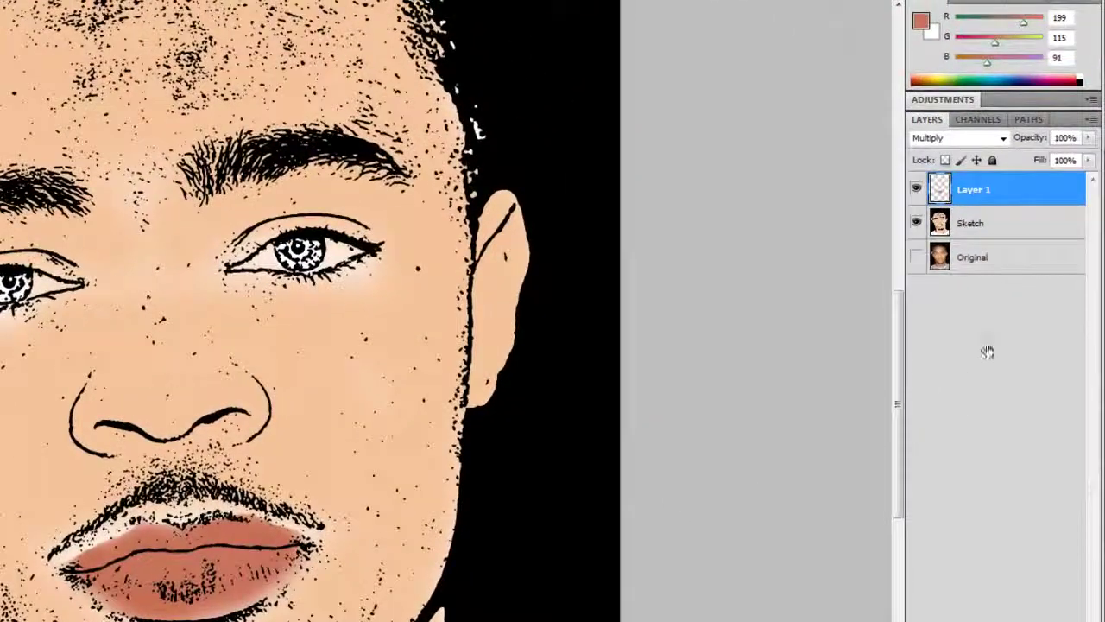
- Merge the lip layer down into Sketch and hide the Sketch layer
right_click(987, 192)
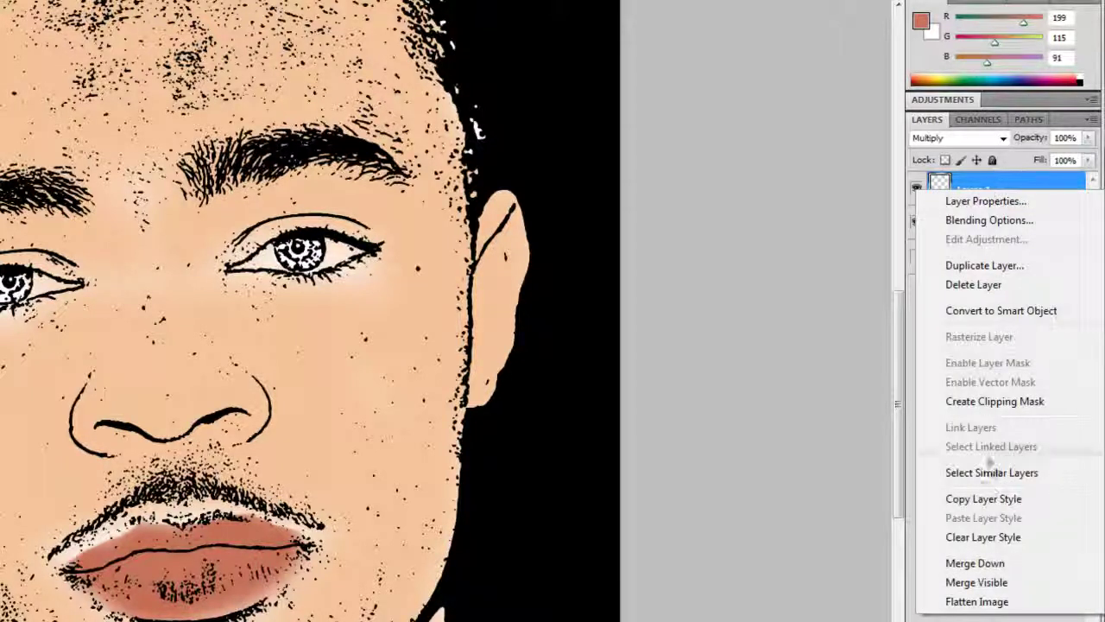
click(985, 564)
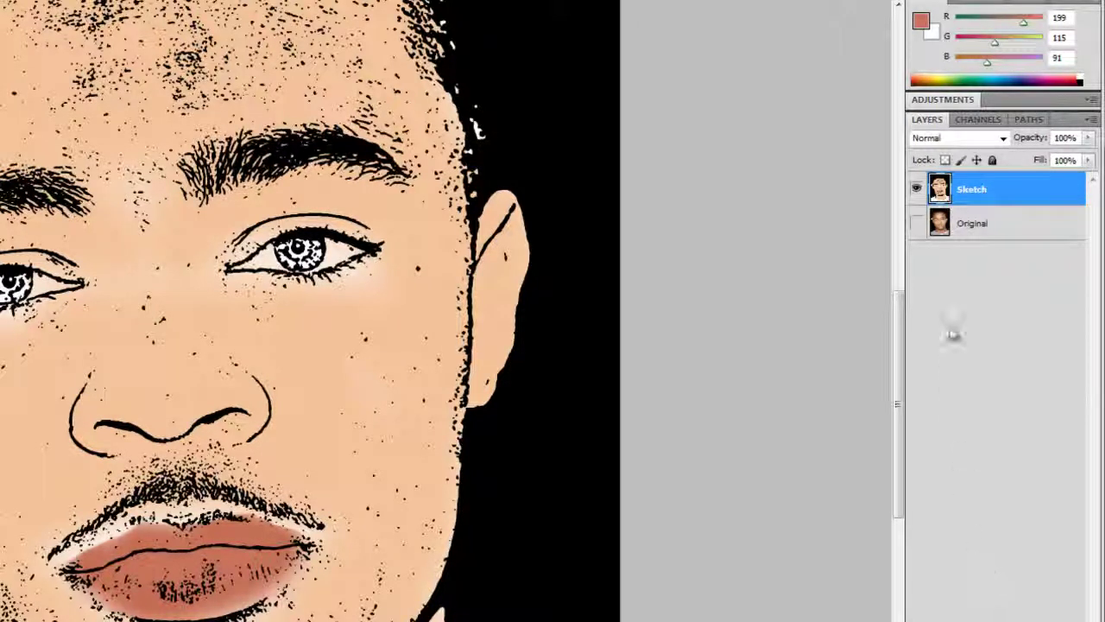
click(917, 190)
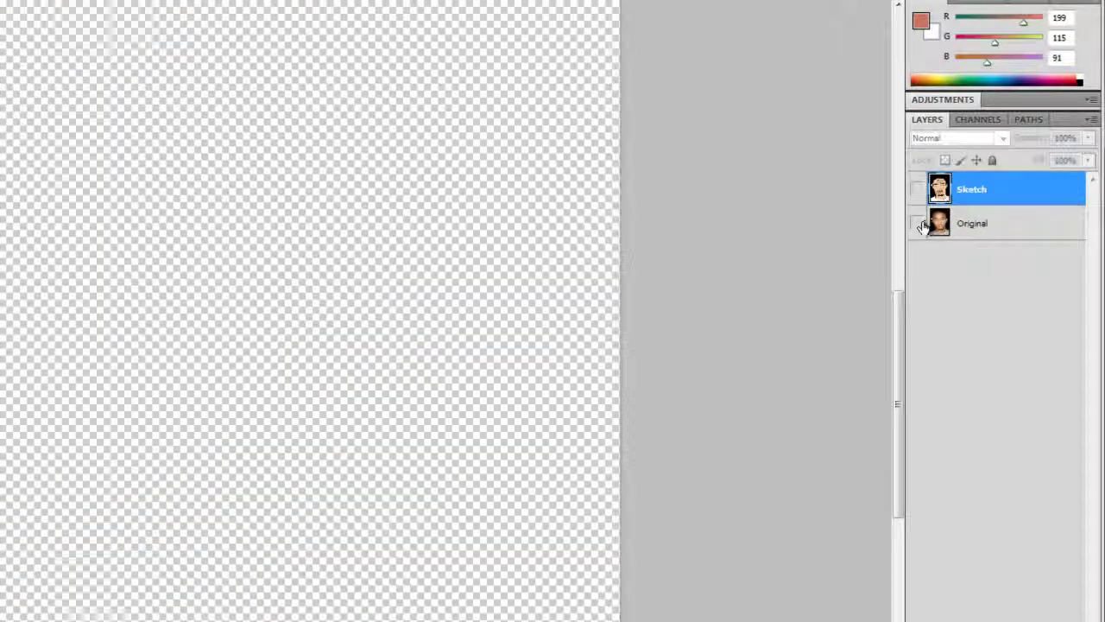
- Show Original and sample the brown iris colour (R 131, G 71, B 34) with the Eyedropper
click(917, 224)
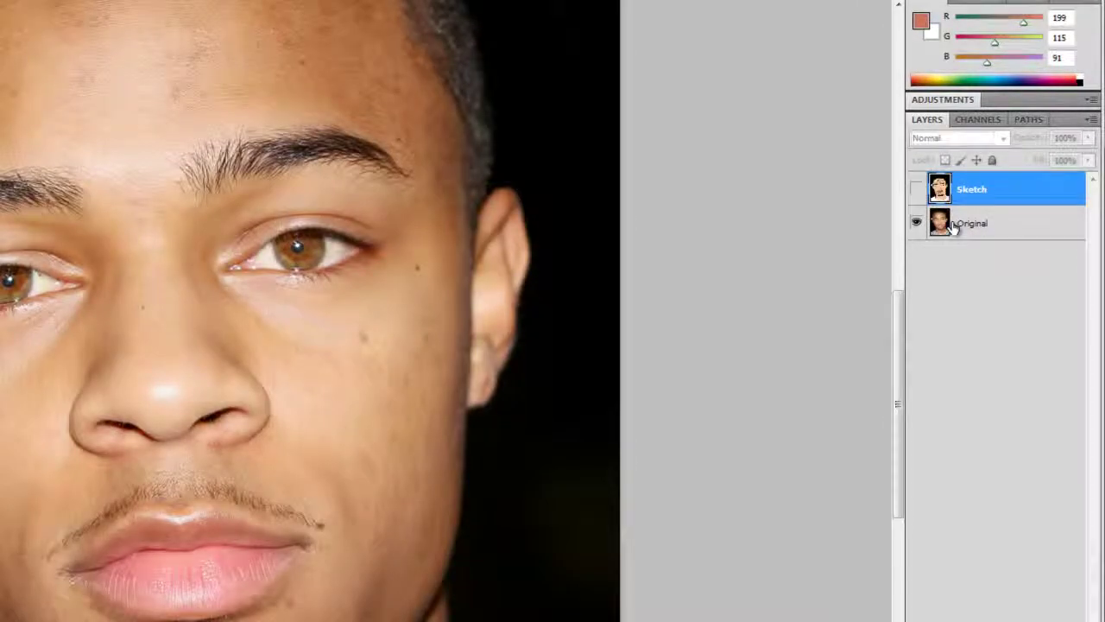
click(956, 225)
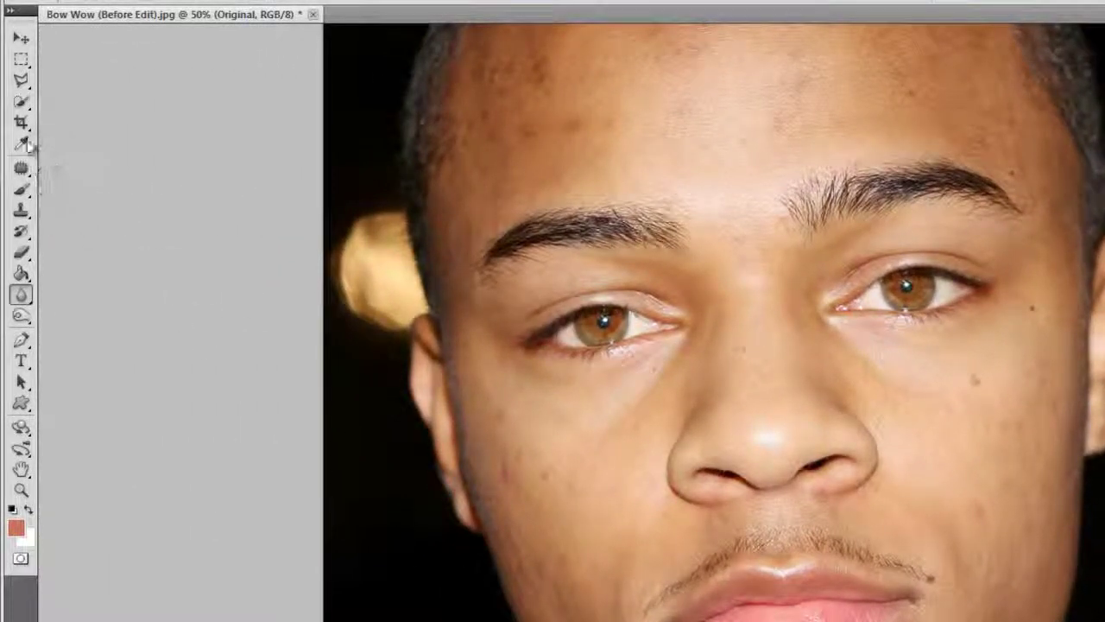
click(20, 144)
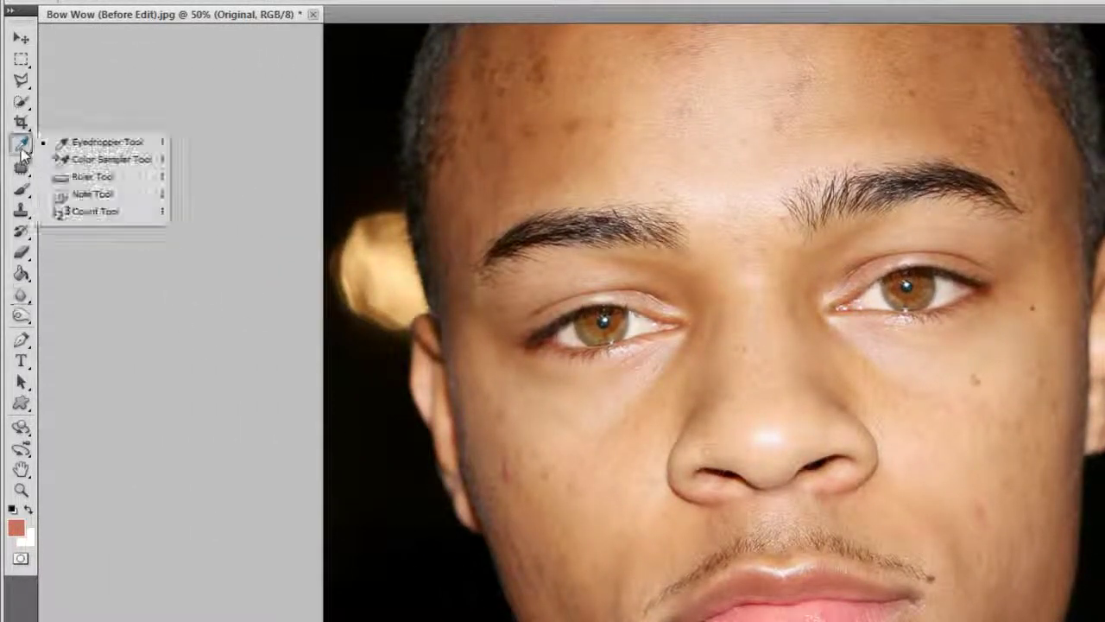
click(83, 145)
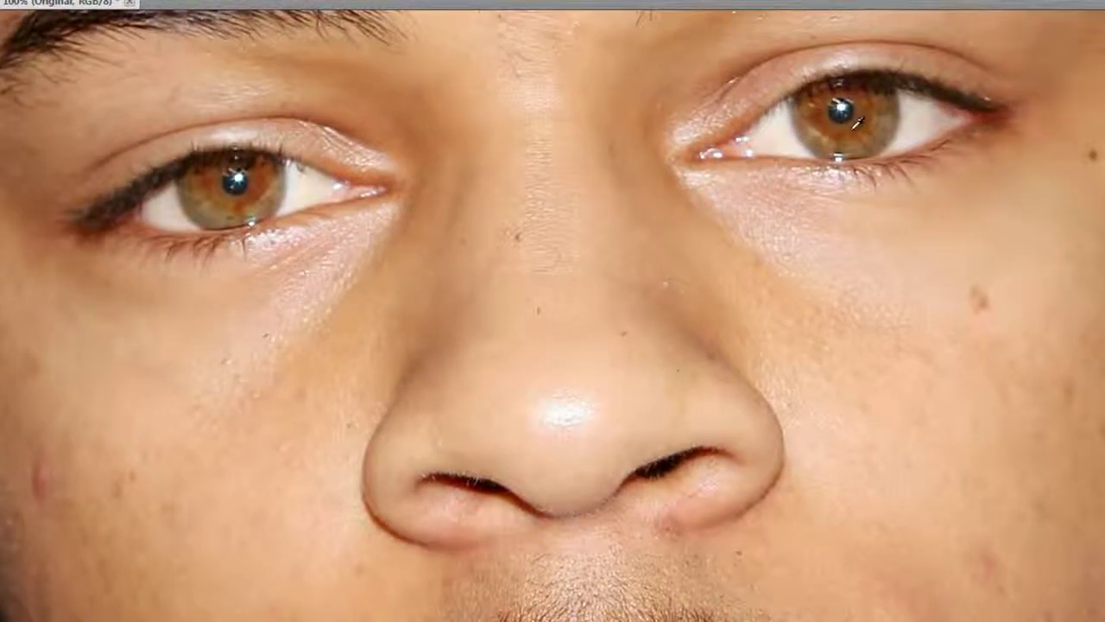
click(855, 124)
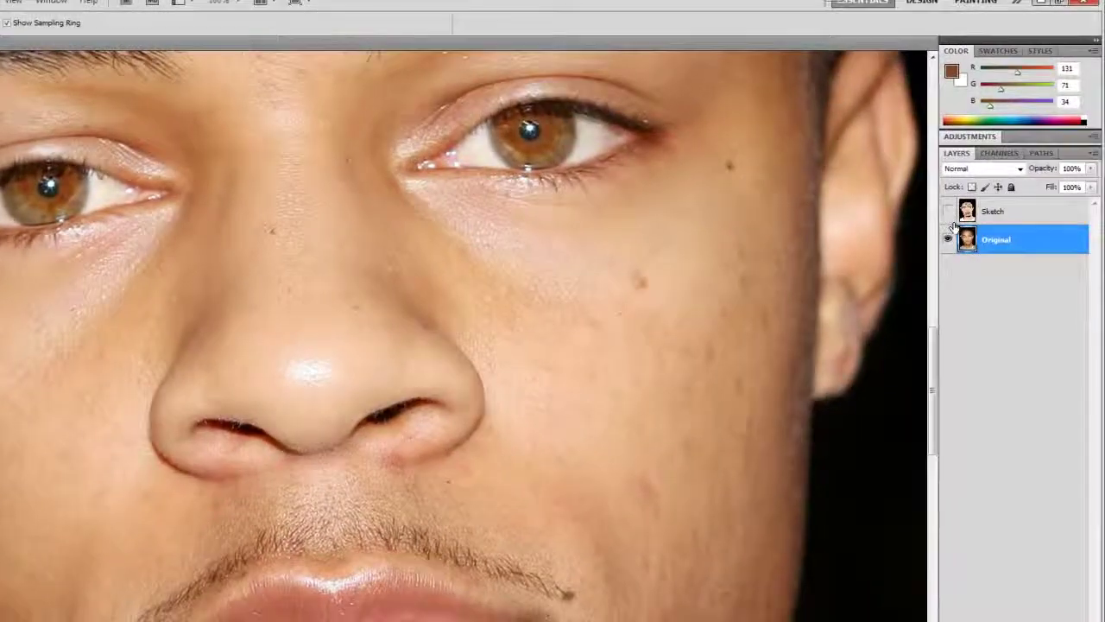
- Hide Original and make the Sketch layer visible and active again
click(948, 241)
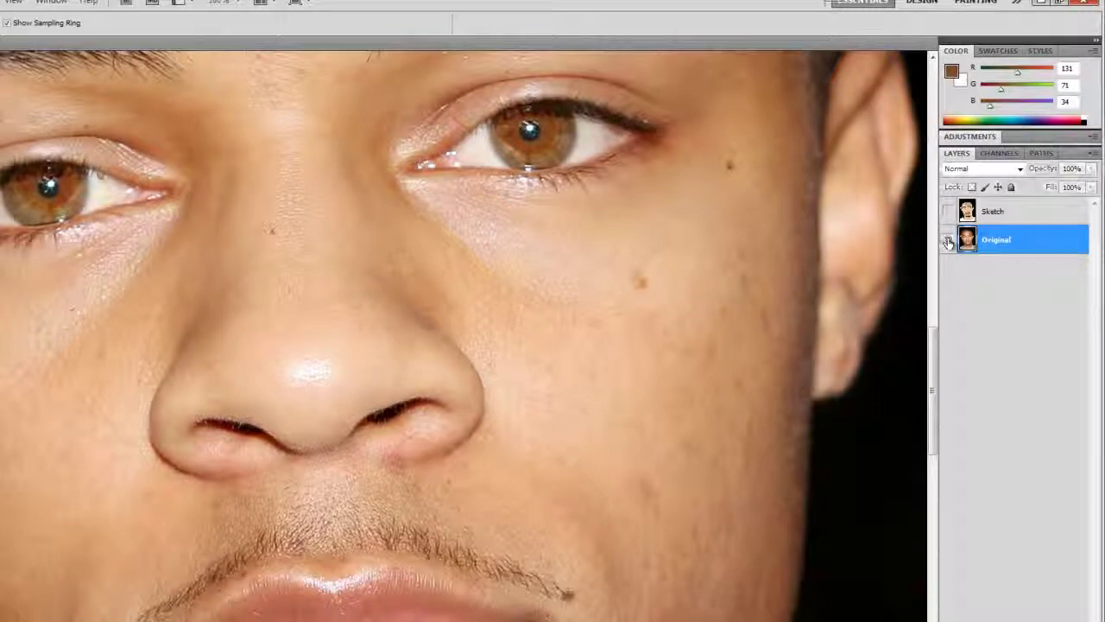
drag(993, 239, 1012, 211)
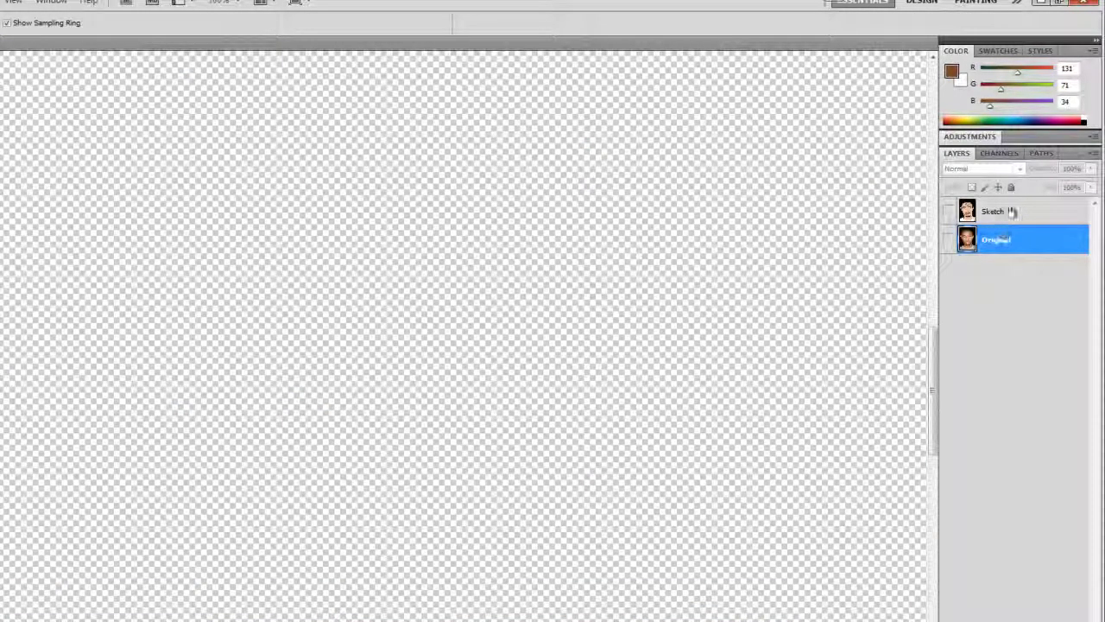
click(1009, 211)
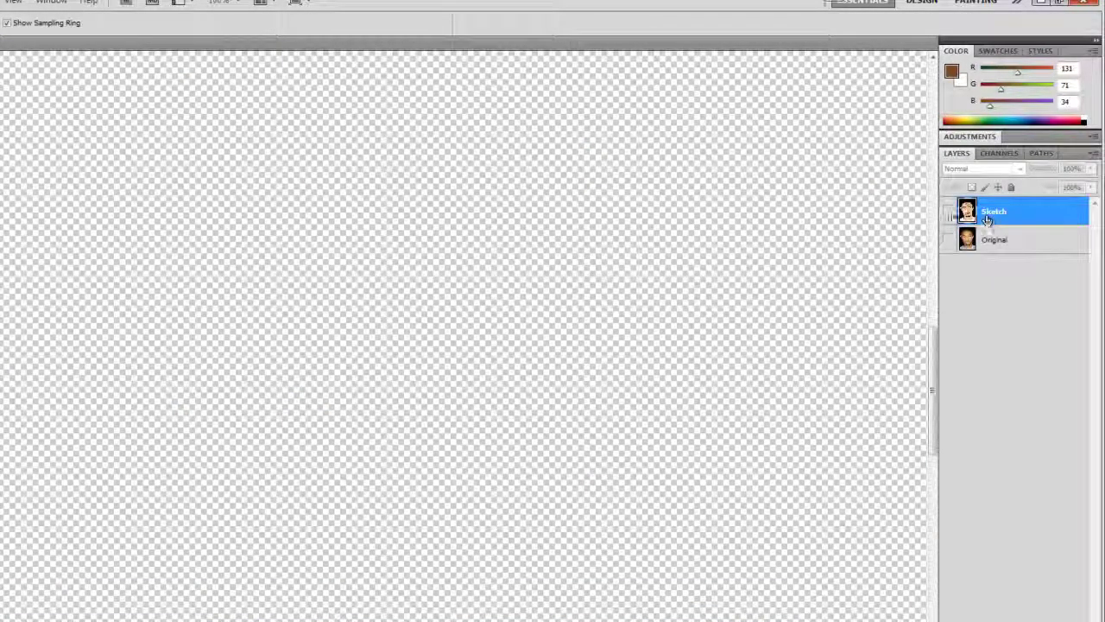
click(948, 213)
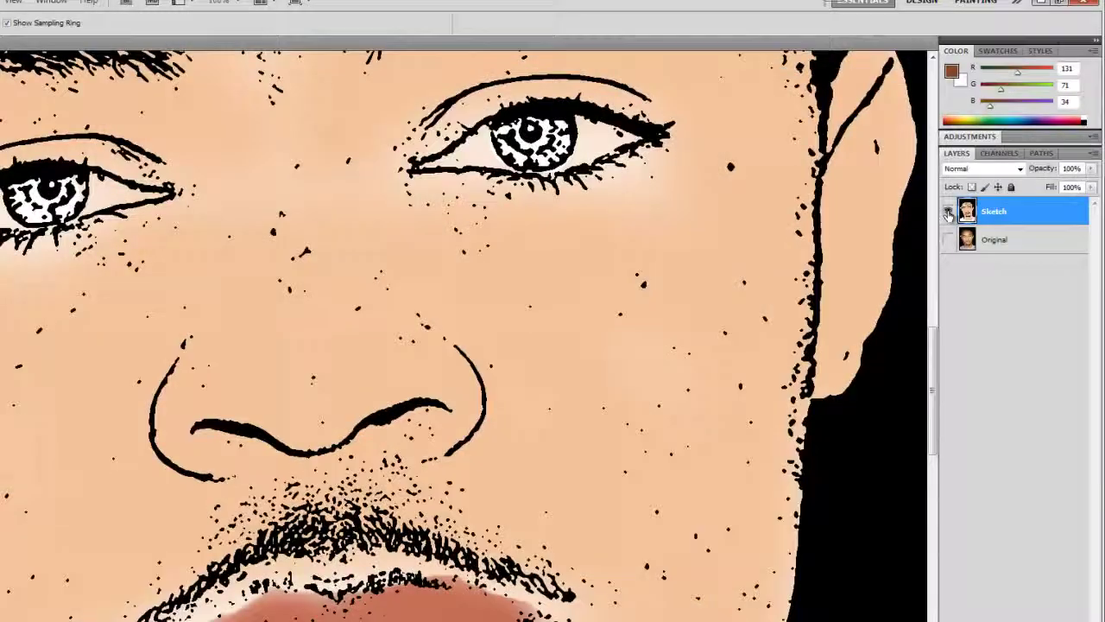
drag(934, 351, 933, 311)
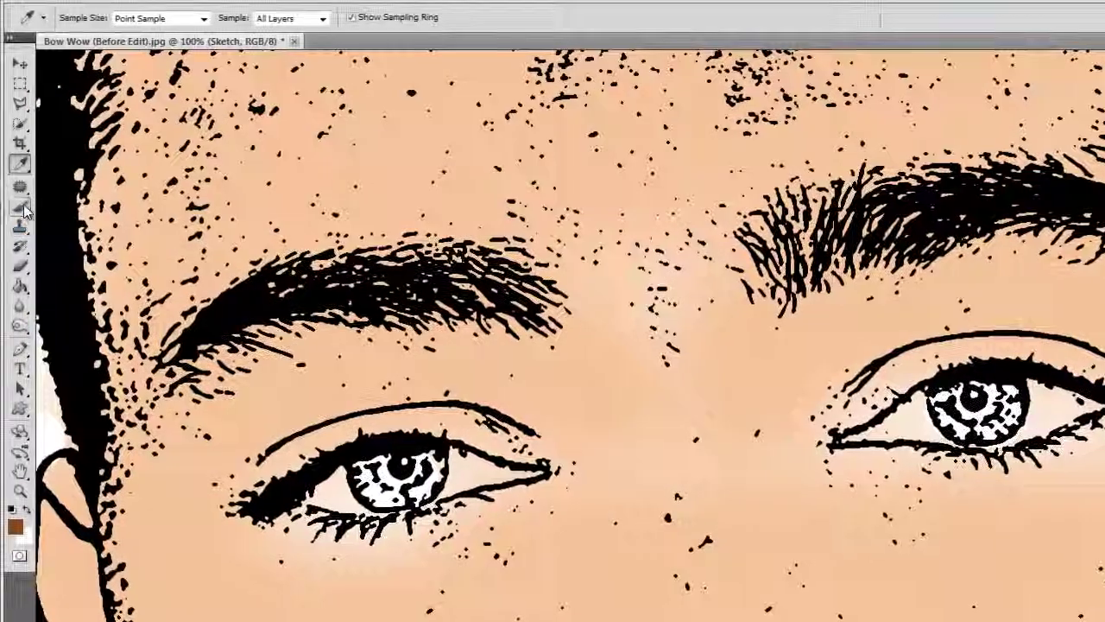
- Paint brown over the irises with the Brush on a new Layer 1 above Sketch
click(21, 207)
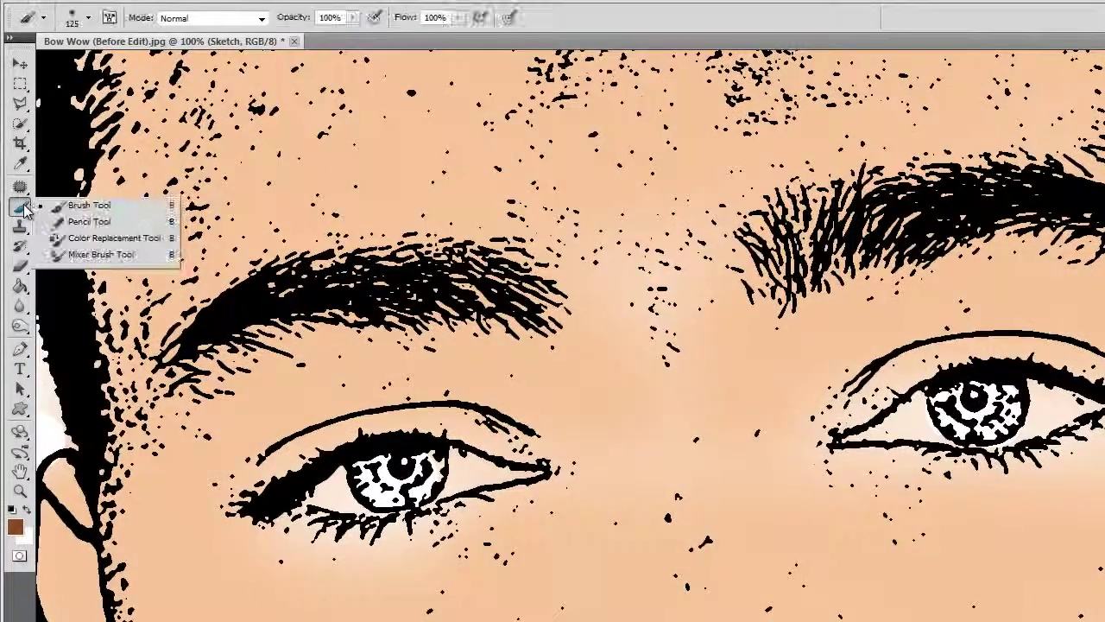
click(102, 210)
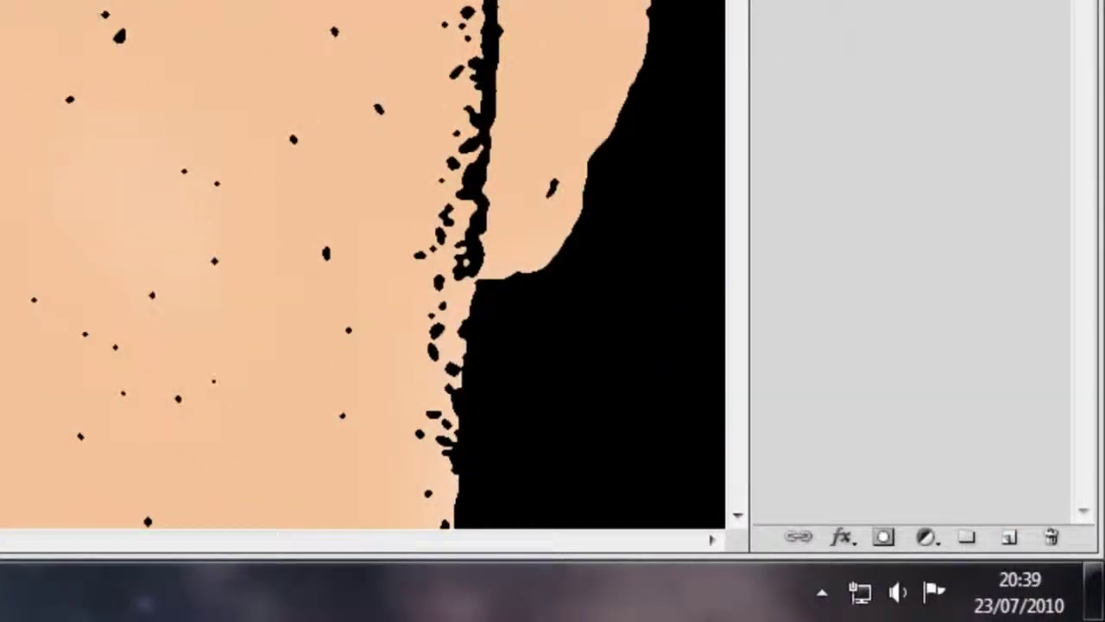
click(1009, 538)
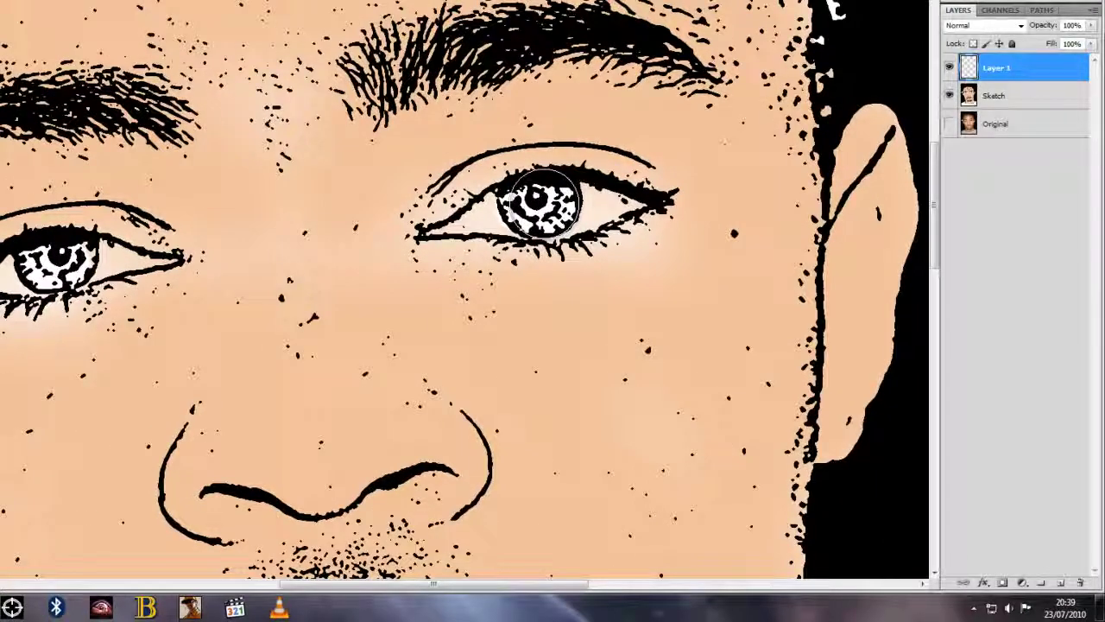
mouse_move(537, 201)
mouse_down()
mouse_move(549, 202)
mouse_move(523, 207)
mouse_move(542, 205)
mouse_move(543, 187)
mouse_move(527, 193)
mouse_move(541, 210)
mouse_up()
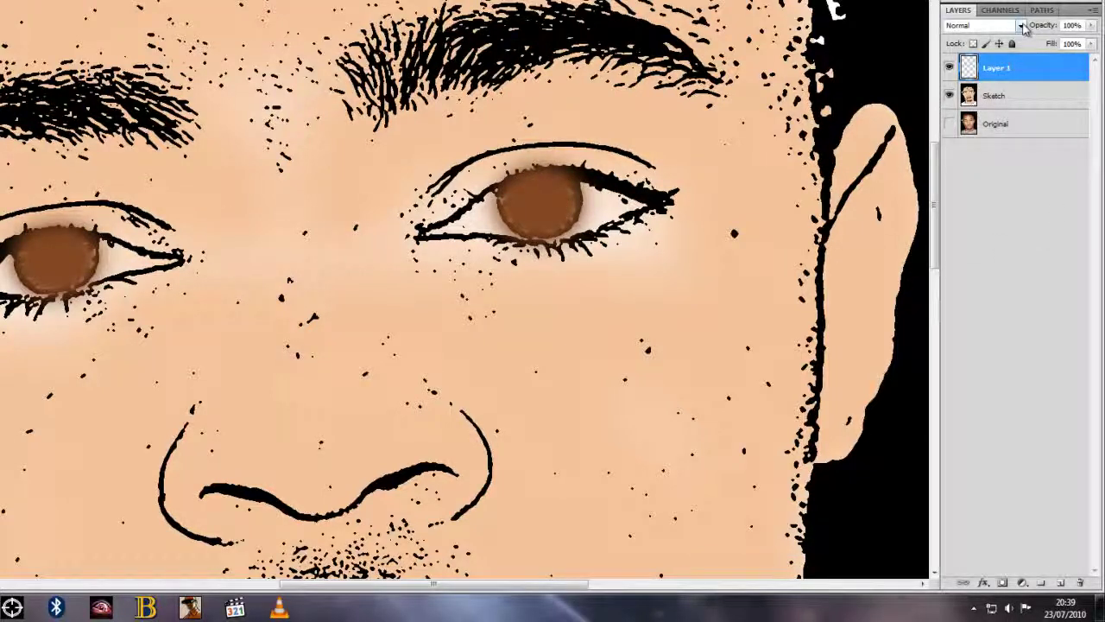
- Set Layer 1 to Multiply blending and erase stray brown paint near the eye corners
click(1022, 25)
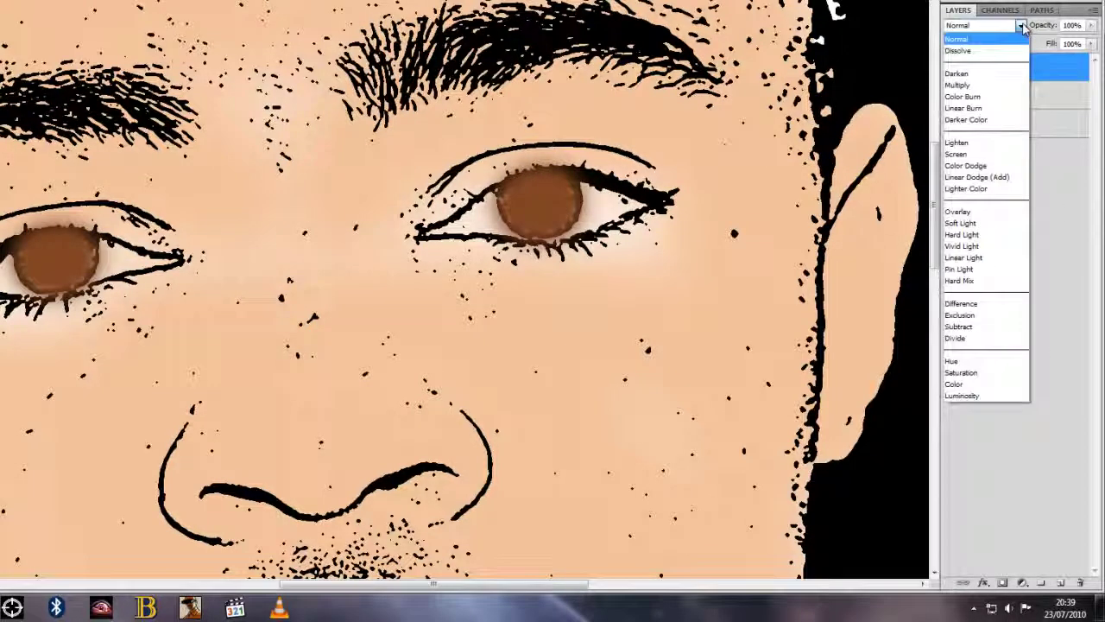
click(984, 87)
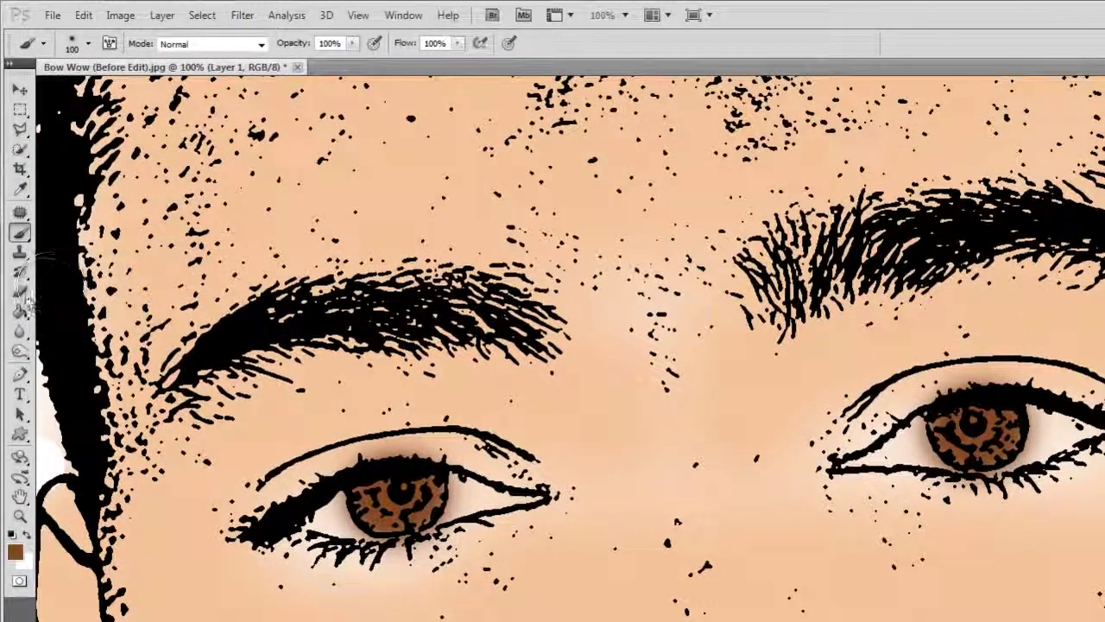
click(22, 293)
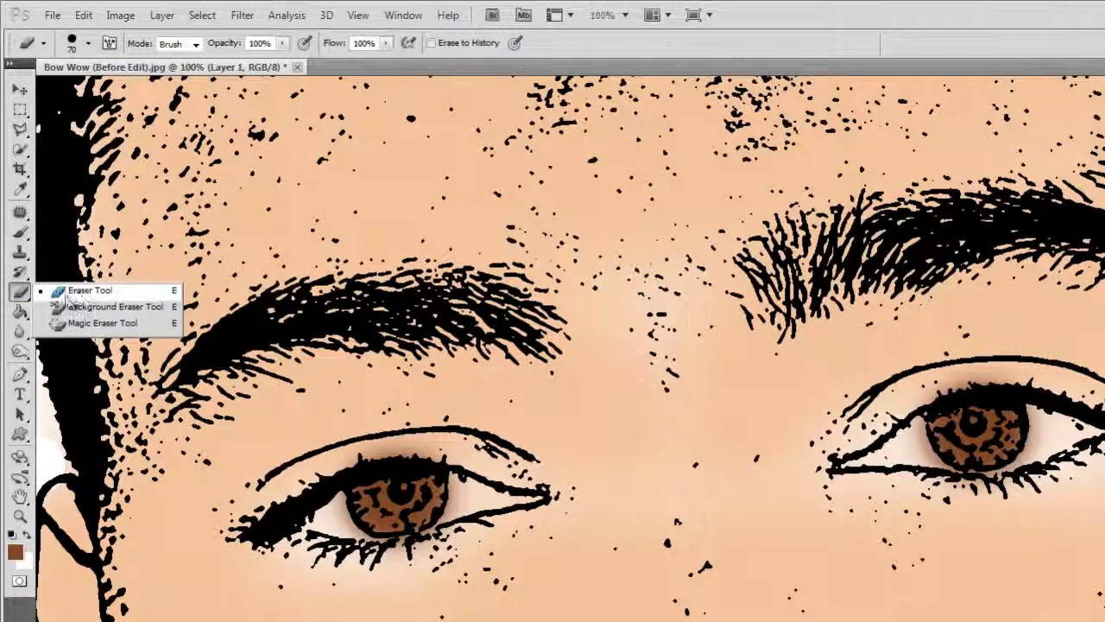
click(86, 290)
drag(1062, 481, 1055, 471)
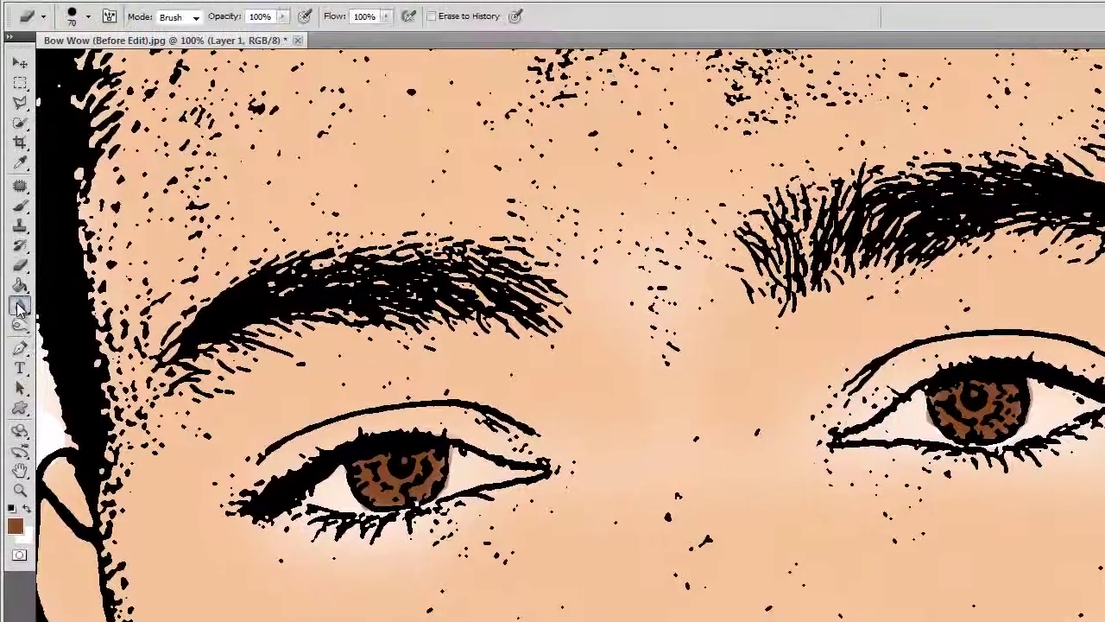
- Blur the brown iris edges and lower lashes of both eyes with the Blur Tool
click(29, 308)
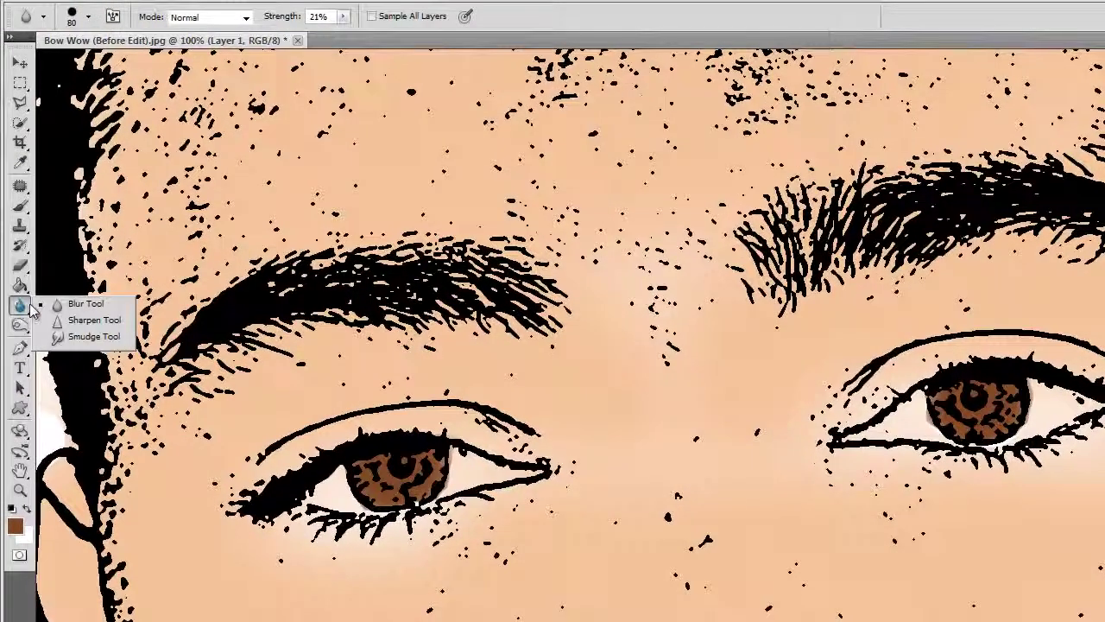
click(82, 304)
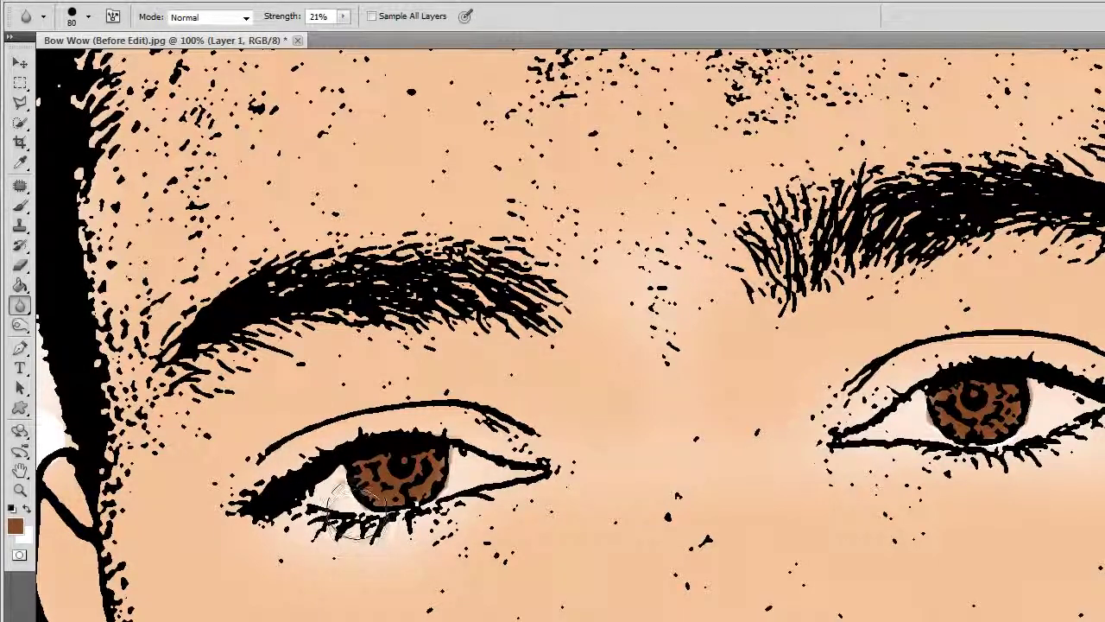
mouse_move(354, 520)
mouse_down()
mouse_move(451, 448)
mouse_move(388, 432)
mouse_up()
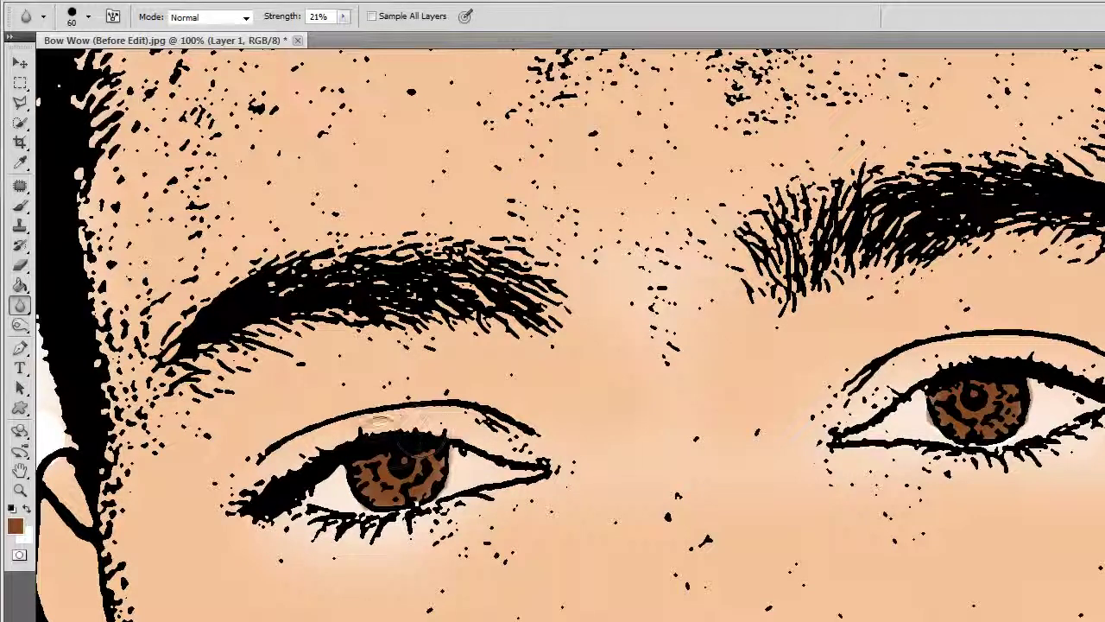
mouse_move(922, 402)
mouse_down()
mouse_move(996, 454)
mouse_move(1021, 386)
mouse_up()
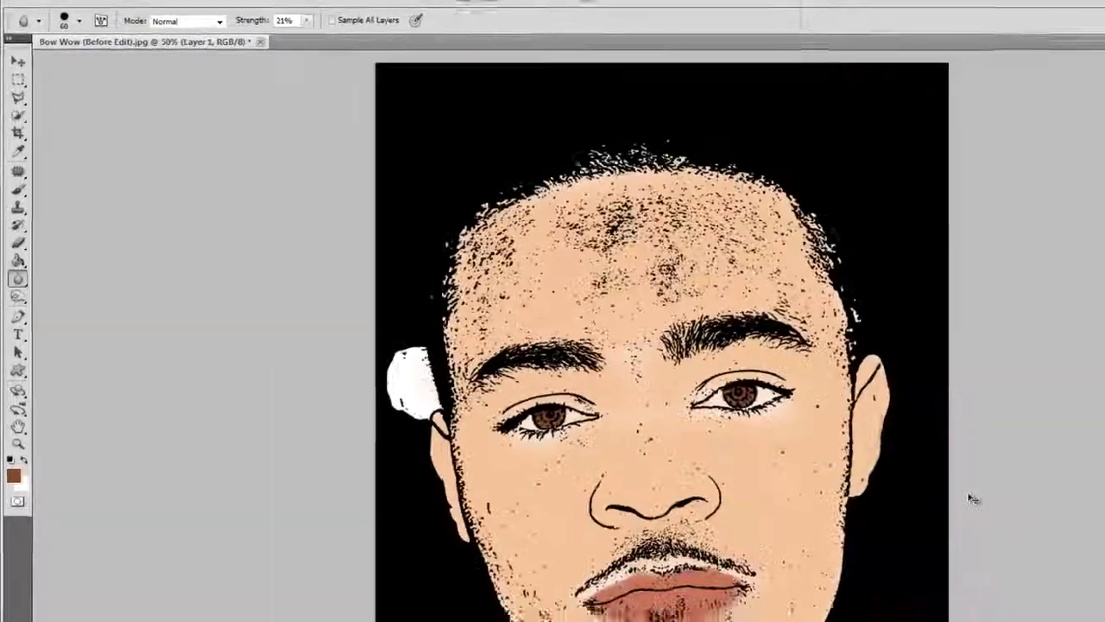
scroll(665, 332, down, 1)
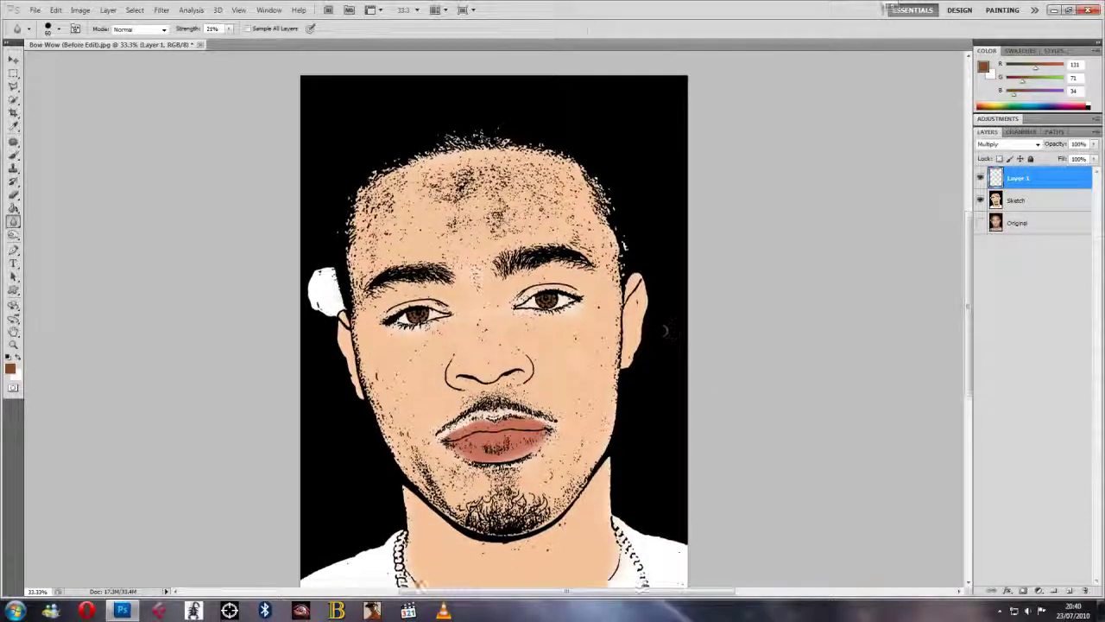
scroll(664, 329, down, 2)
scroll(664, 329, down, 2)
scroll(662, 329, down, 2)
scroll(660, 330, down, 2)
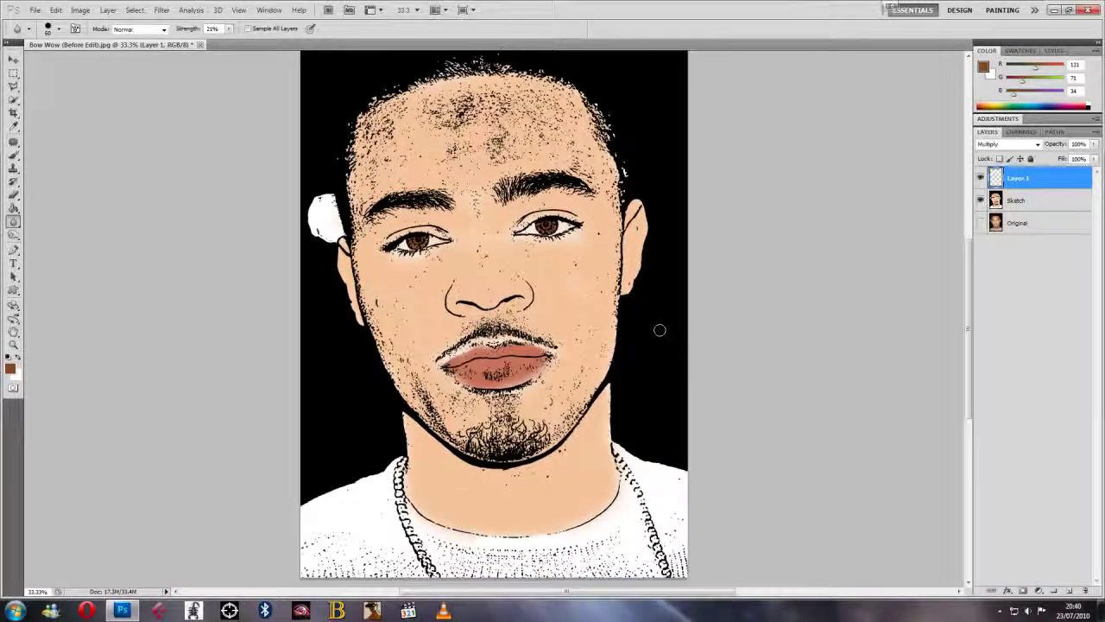